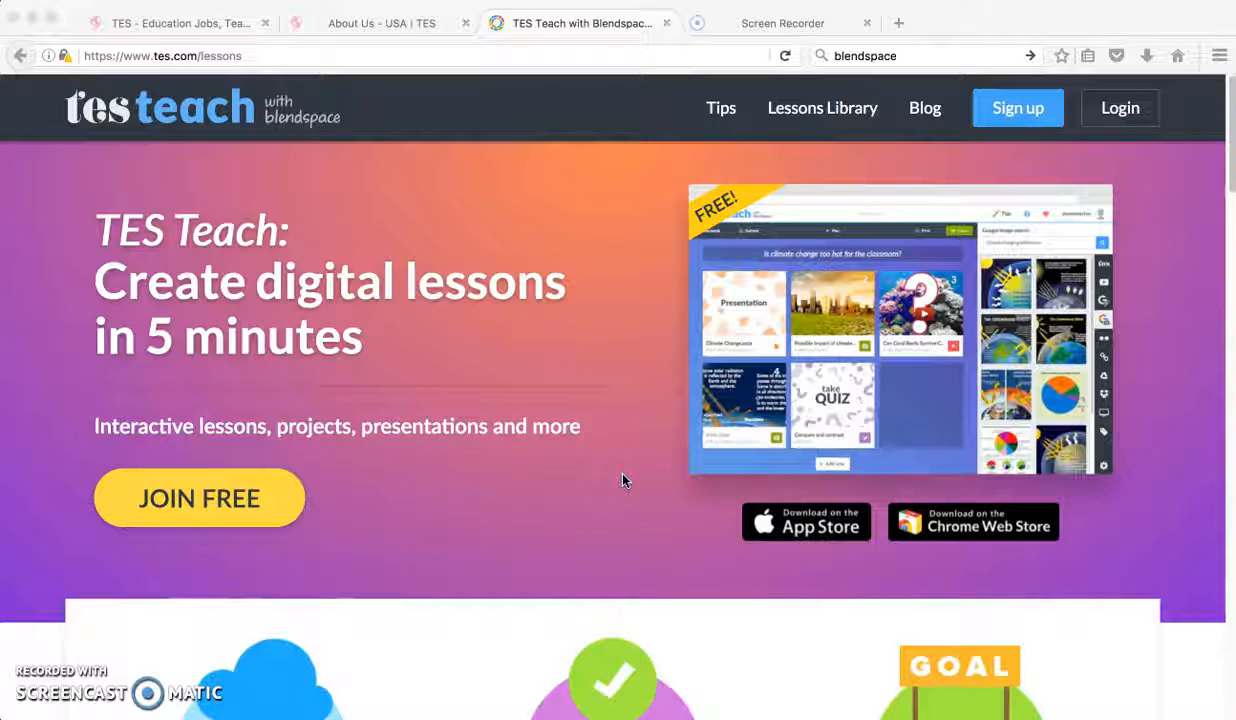
Step: Go through the TES free registration form to the existing-account log-in and open Teach with Blendspace
left_click(178, 25)
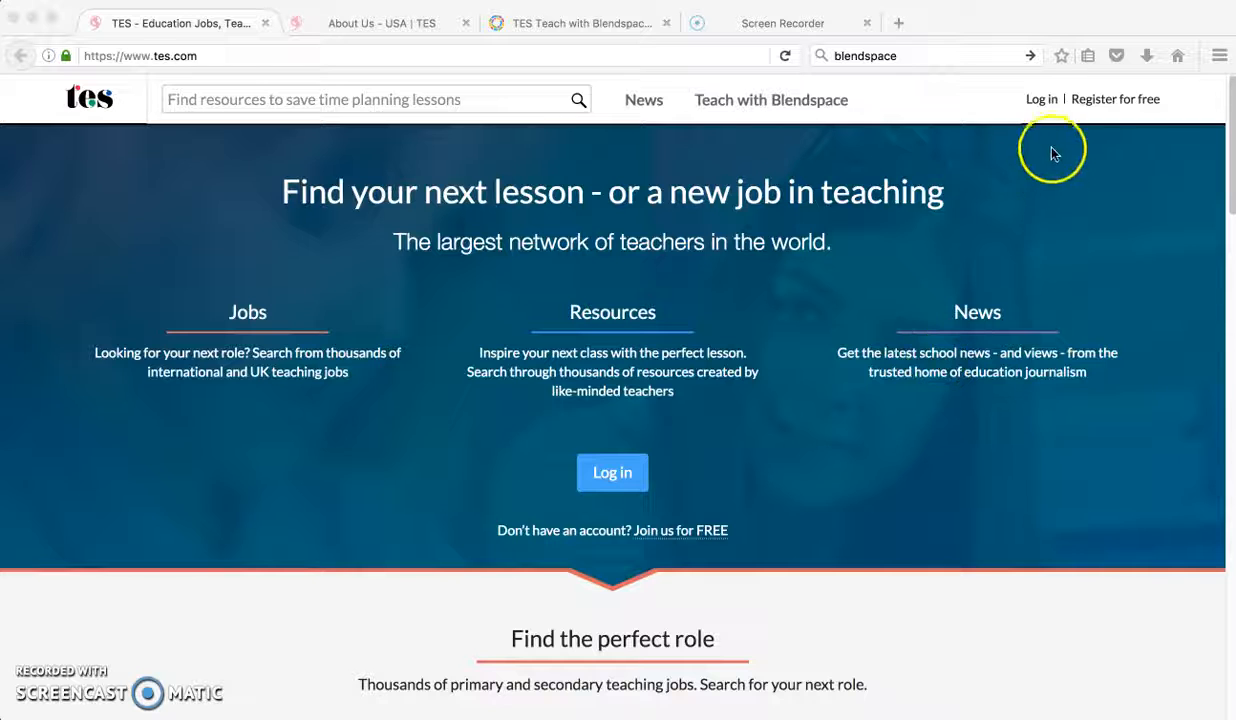
left_click(1110, 105)
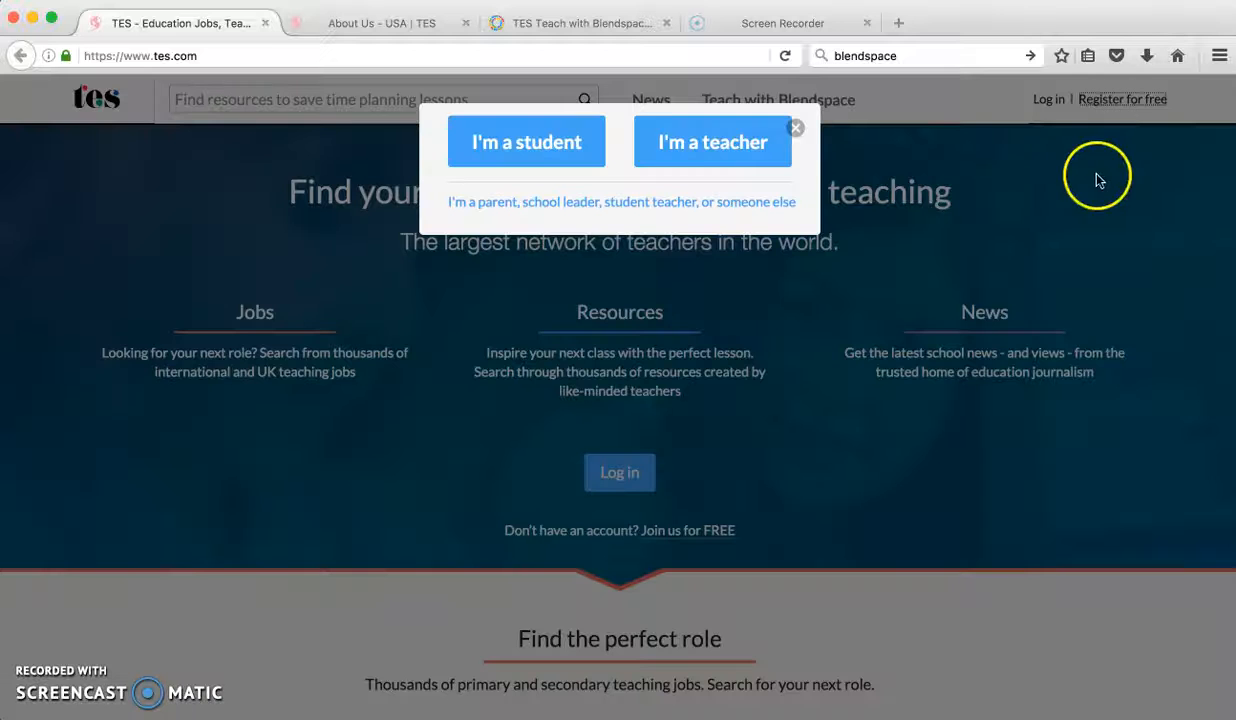
left_click(720, 322)
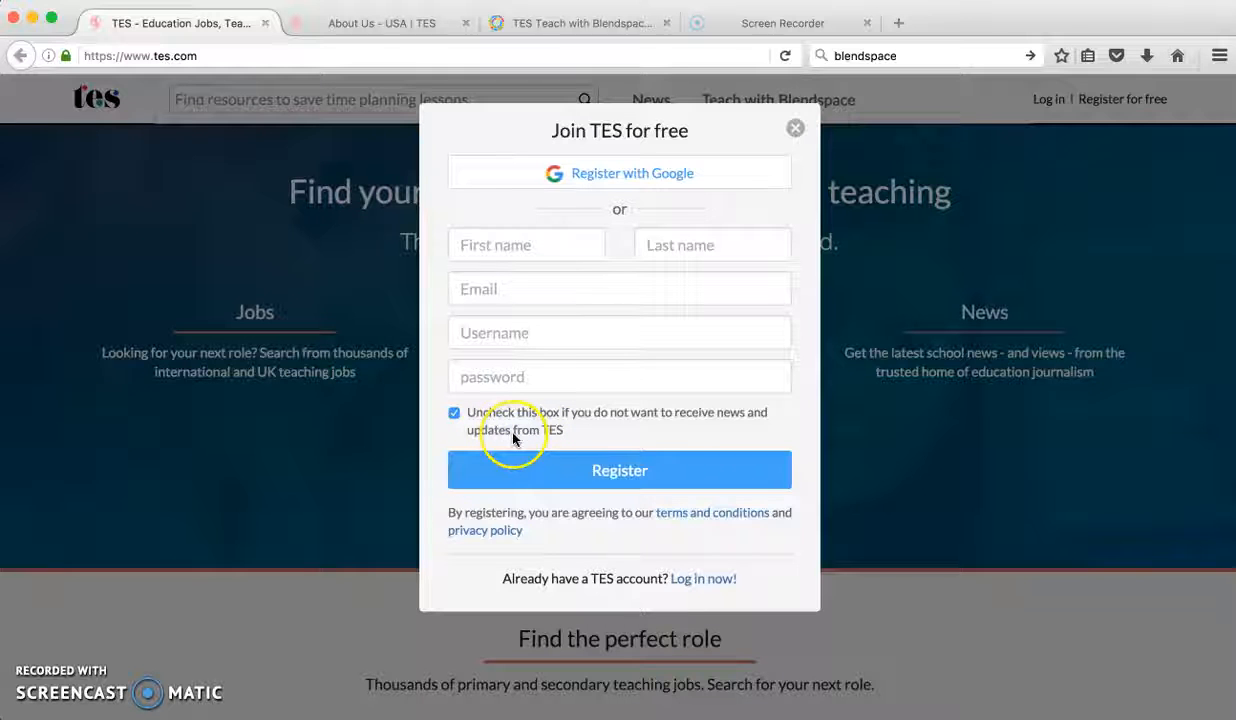
left_click(718, 584)
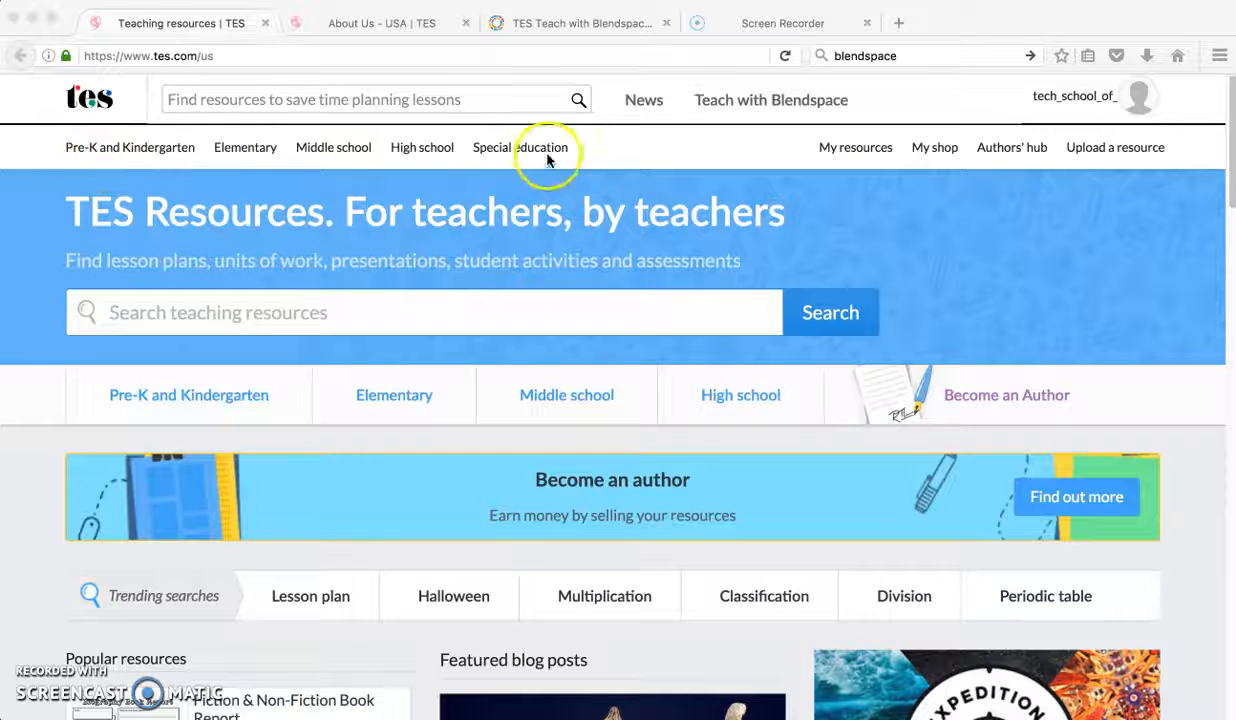
left_click(779, 100)
left_click(780, 100)
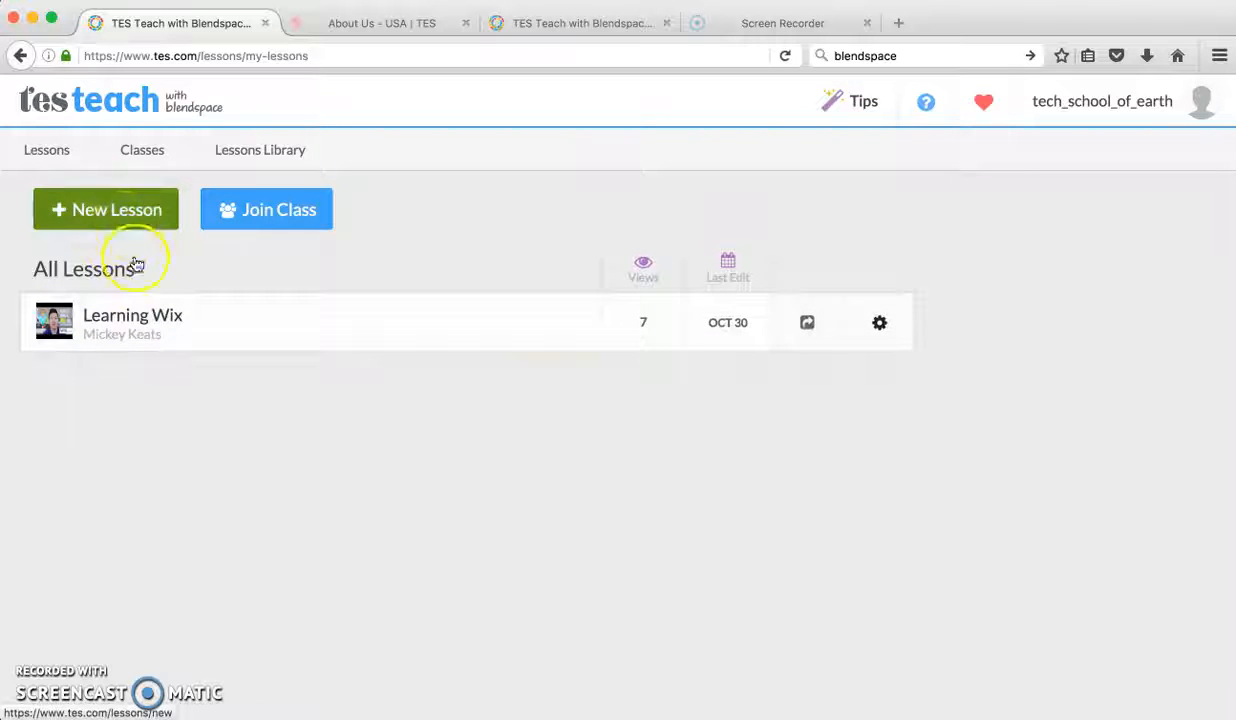
Step: Open the existing Learning Wix lesson and examine how its resource tiles are arranged
left_click(131, 320)
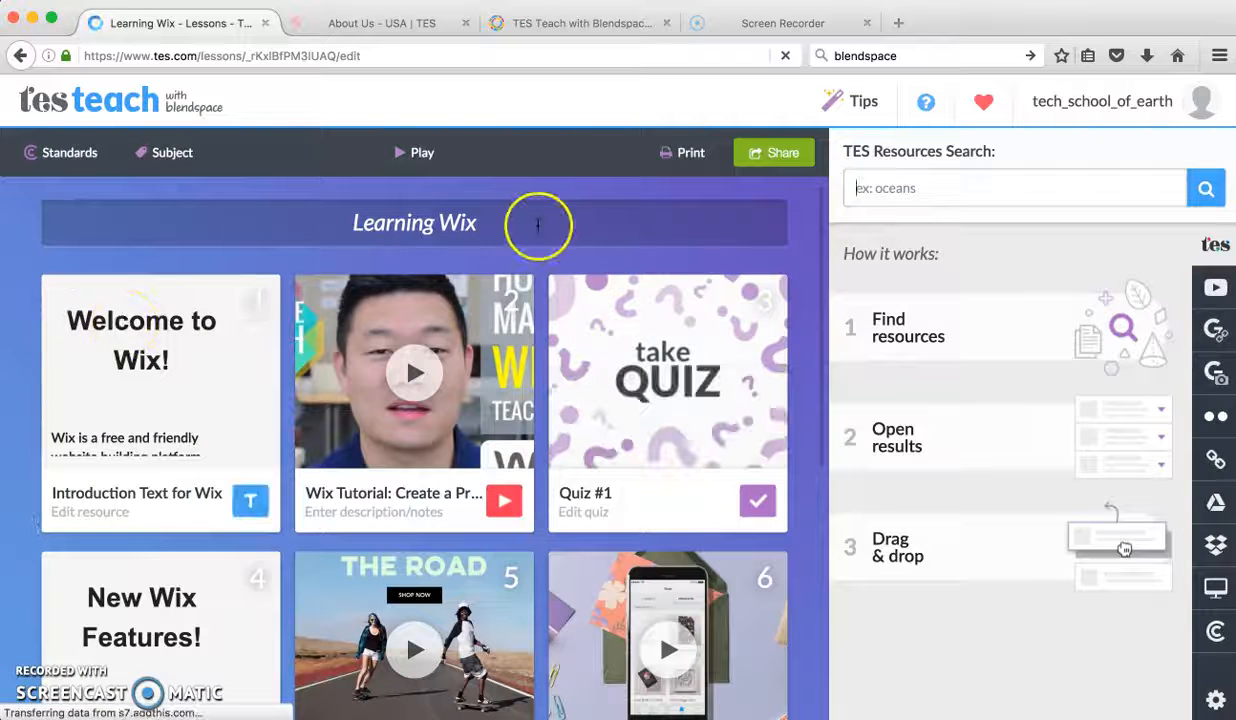
scroll(179, 295, "down", 3)
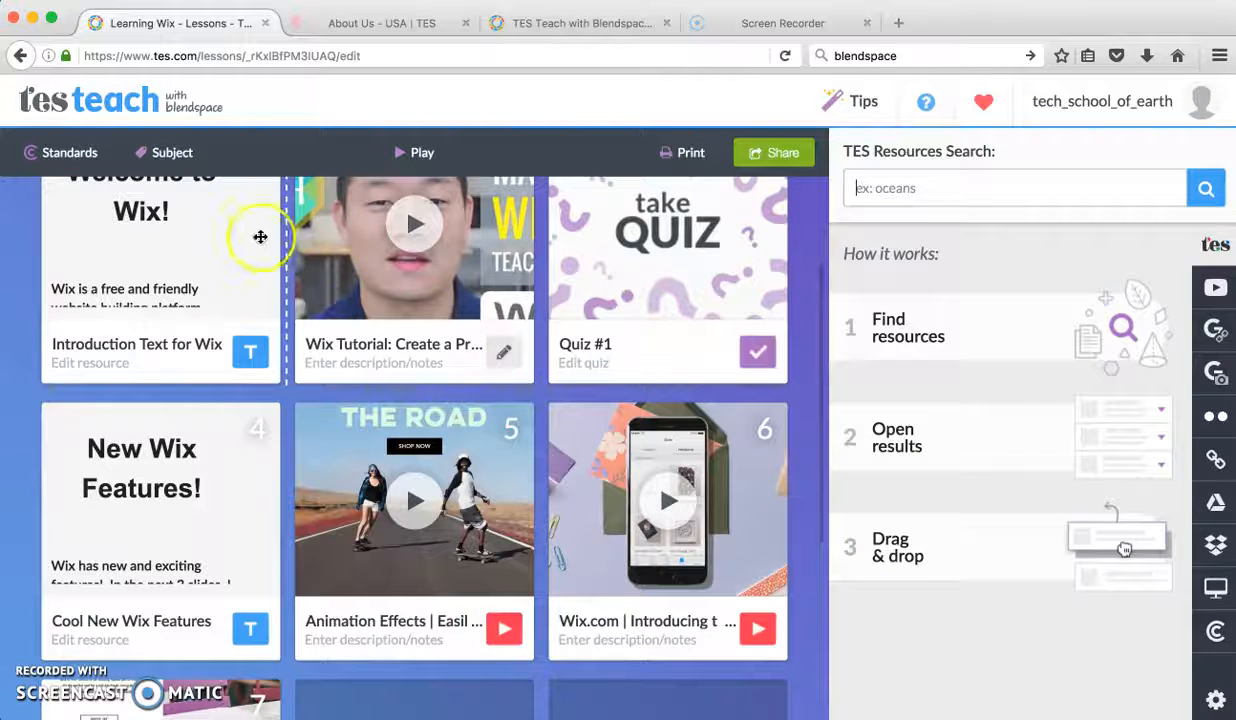
scroll(257, 514, "down", 5)
scroll(259, 519, "up", 2)
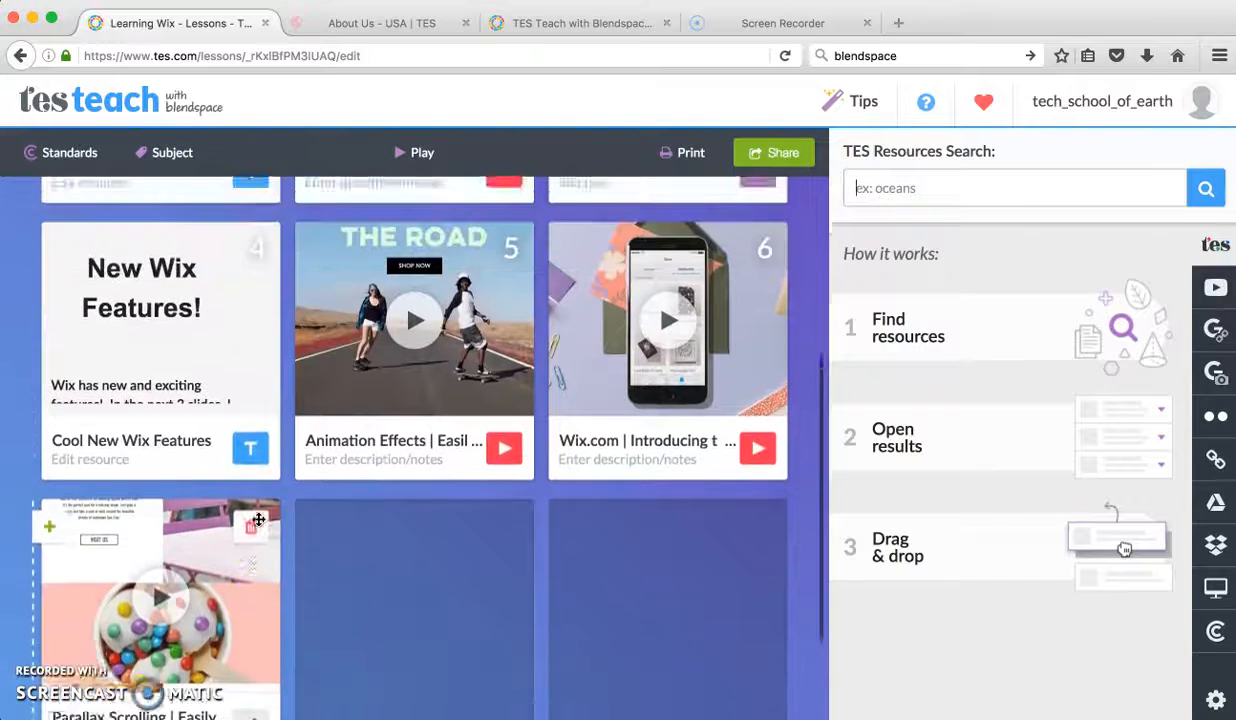
scroll(258, 519, "up", 5)
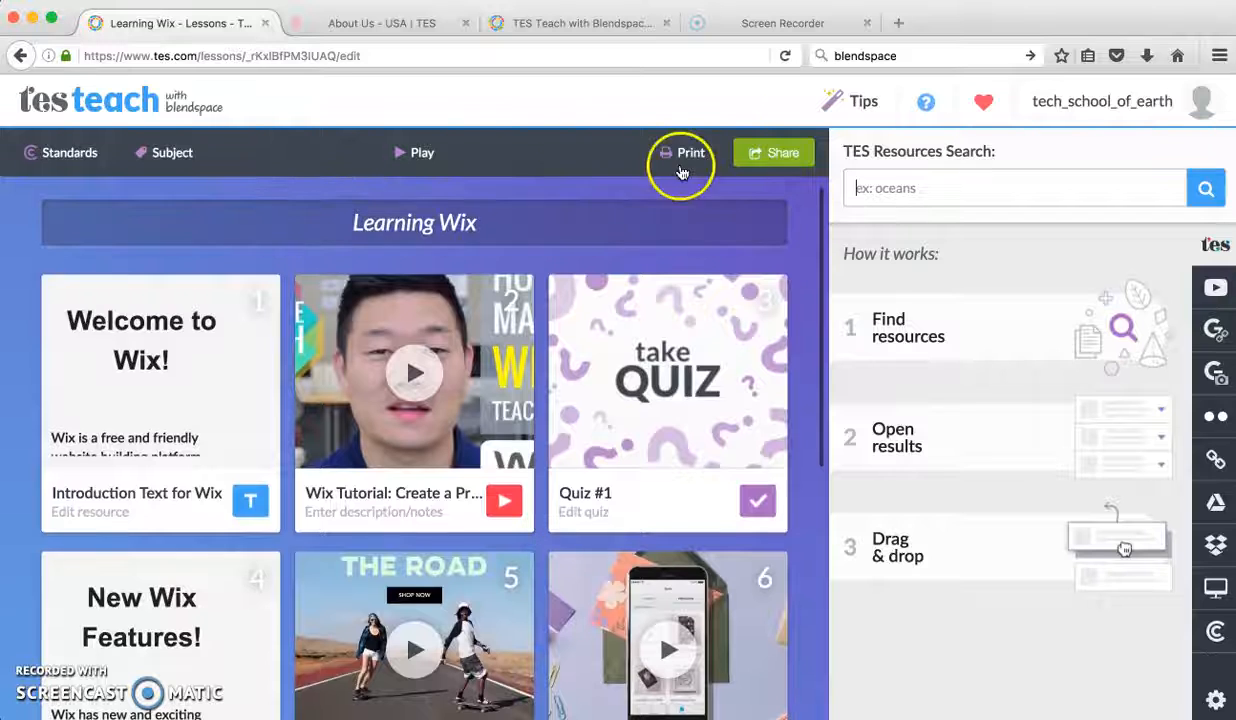
Step: Return to the lesson list and create a new lesson titled "Wix Tutorial"
left_click(20, 56)
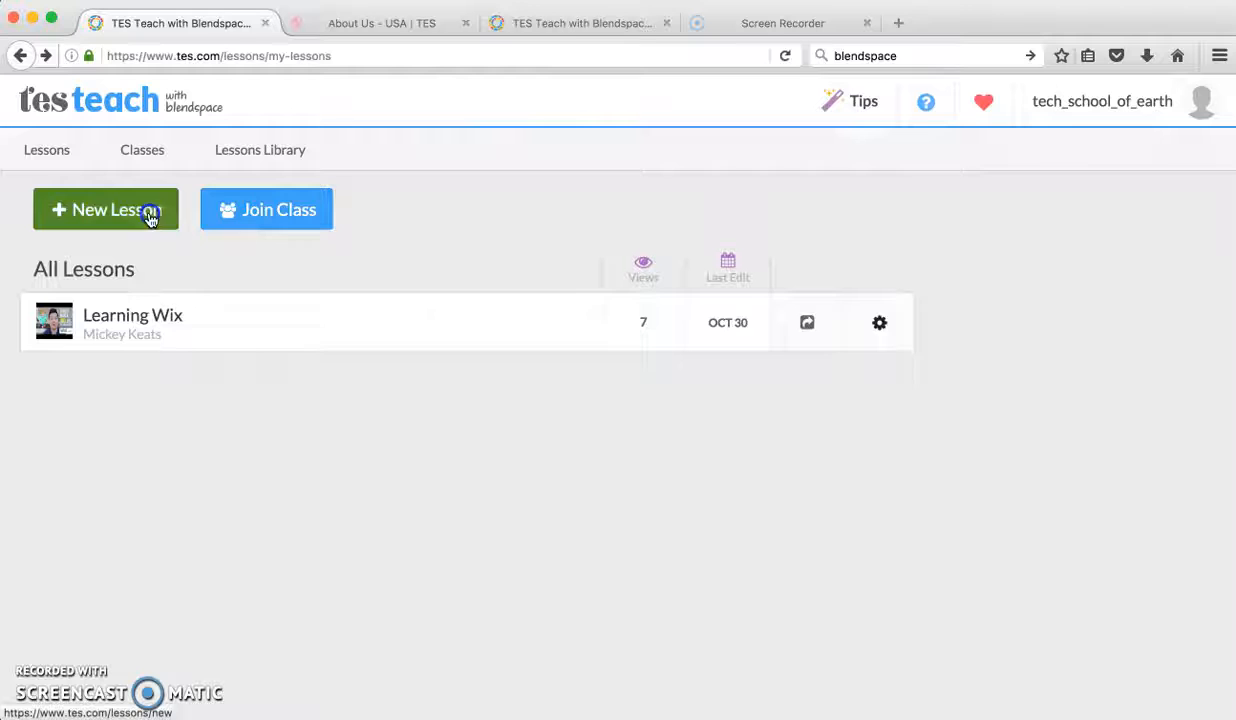
left_click(152, 211)
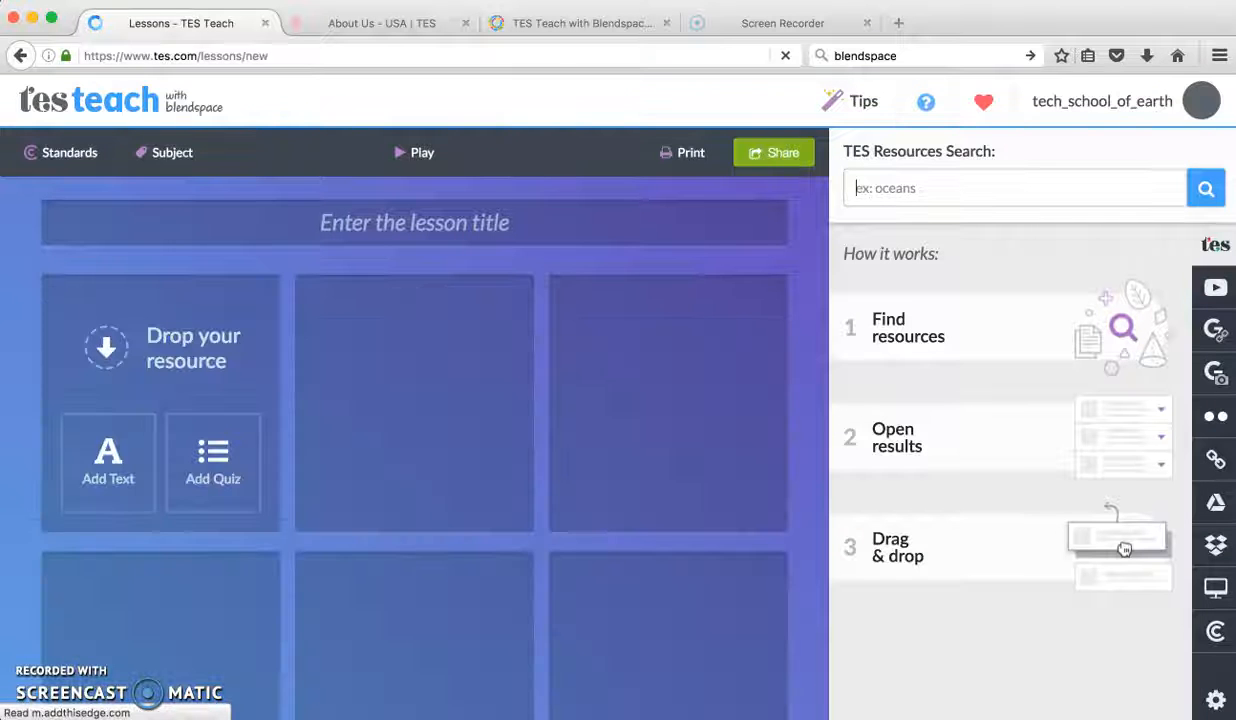
left_click(459, 228)
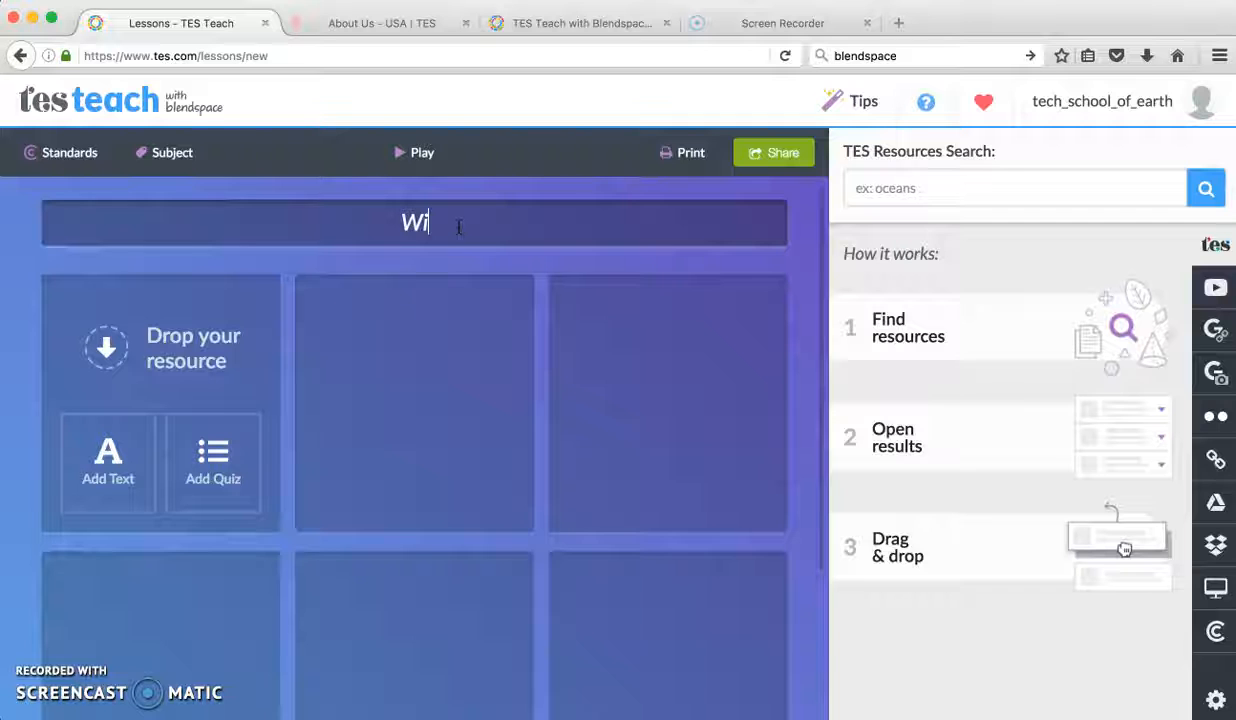
type("Wix Tutorial")
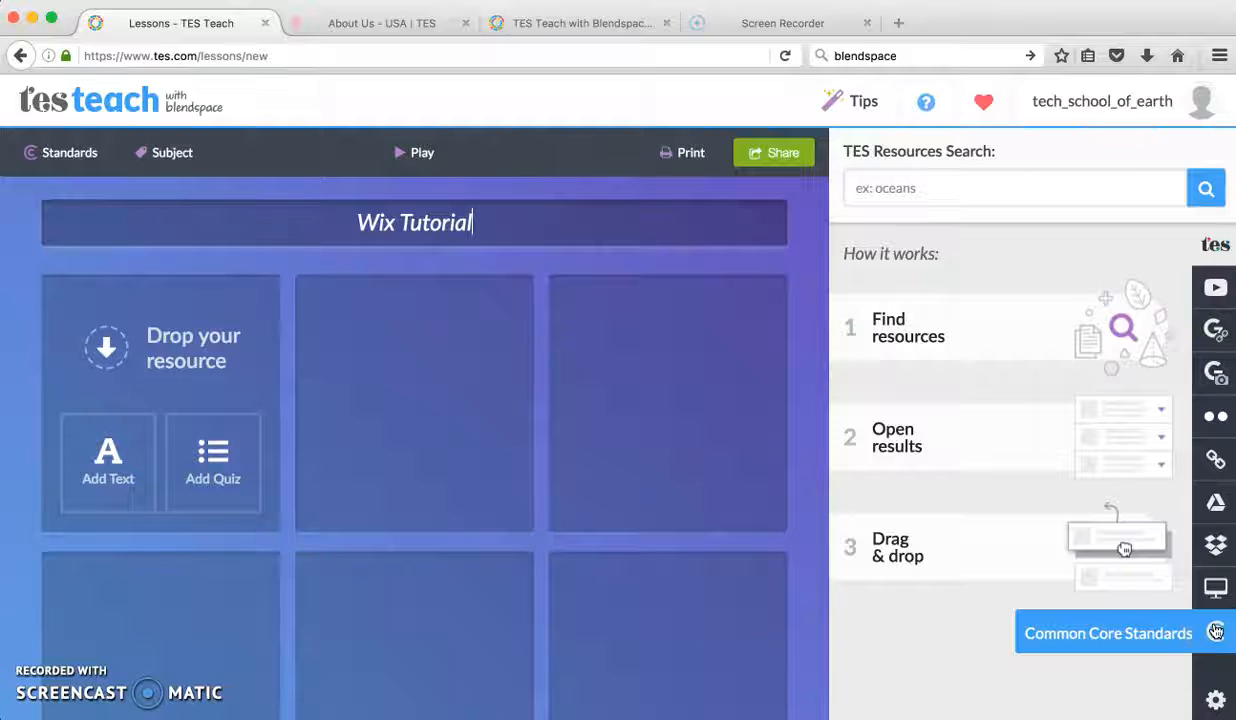
Step: Search YouTube for "wix tutorial" within the lesson editor and look through the videos offered
left_click(1214, 291)
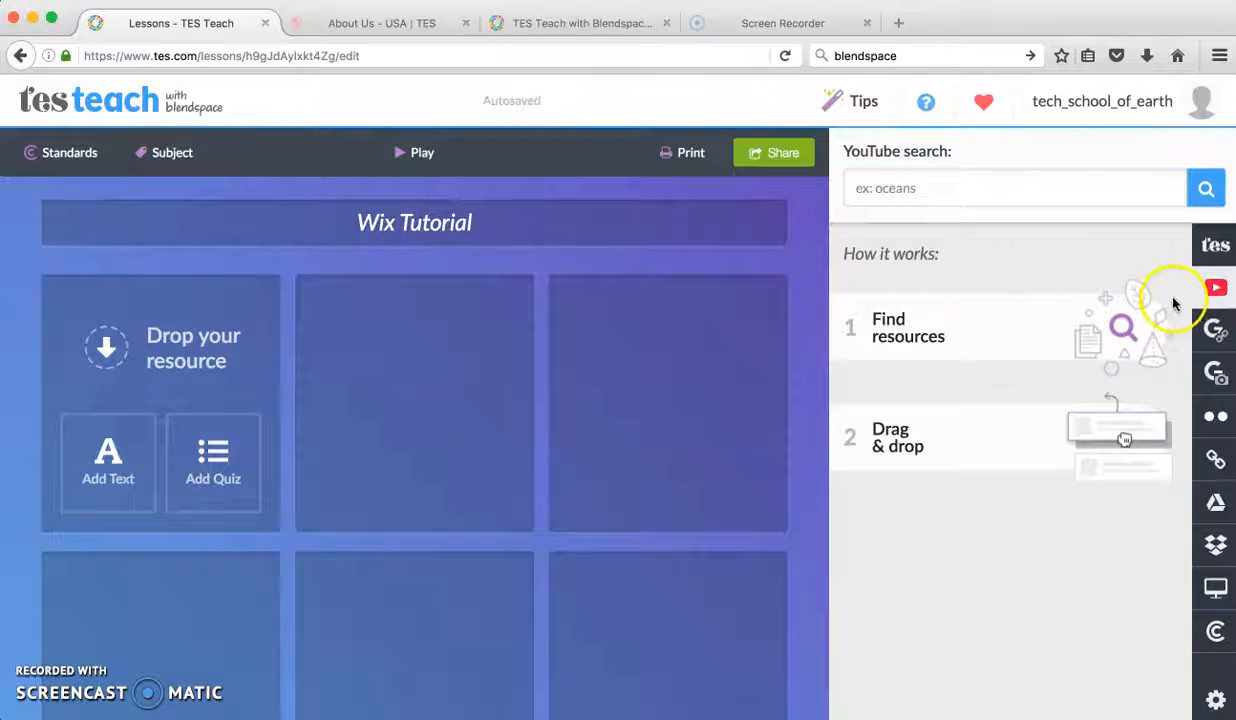
left_click(970, 187)
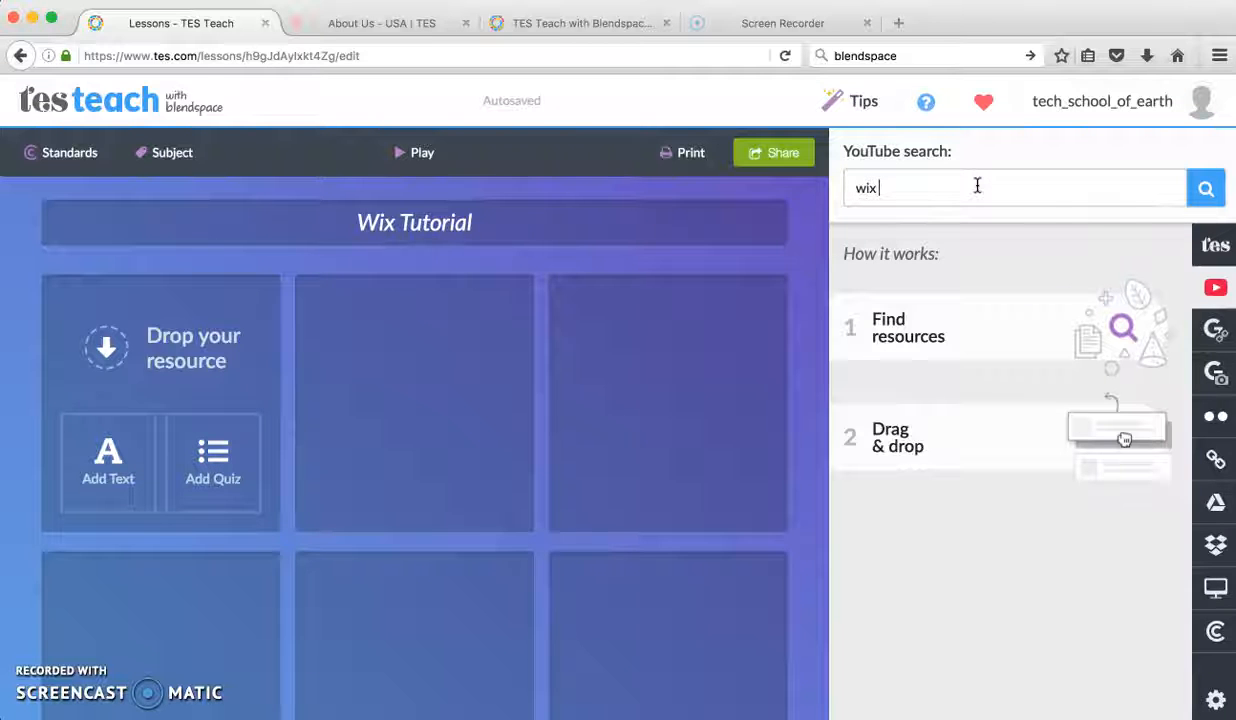
type("wix tutorial")
key("Return")
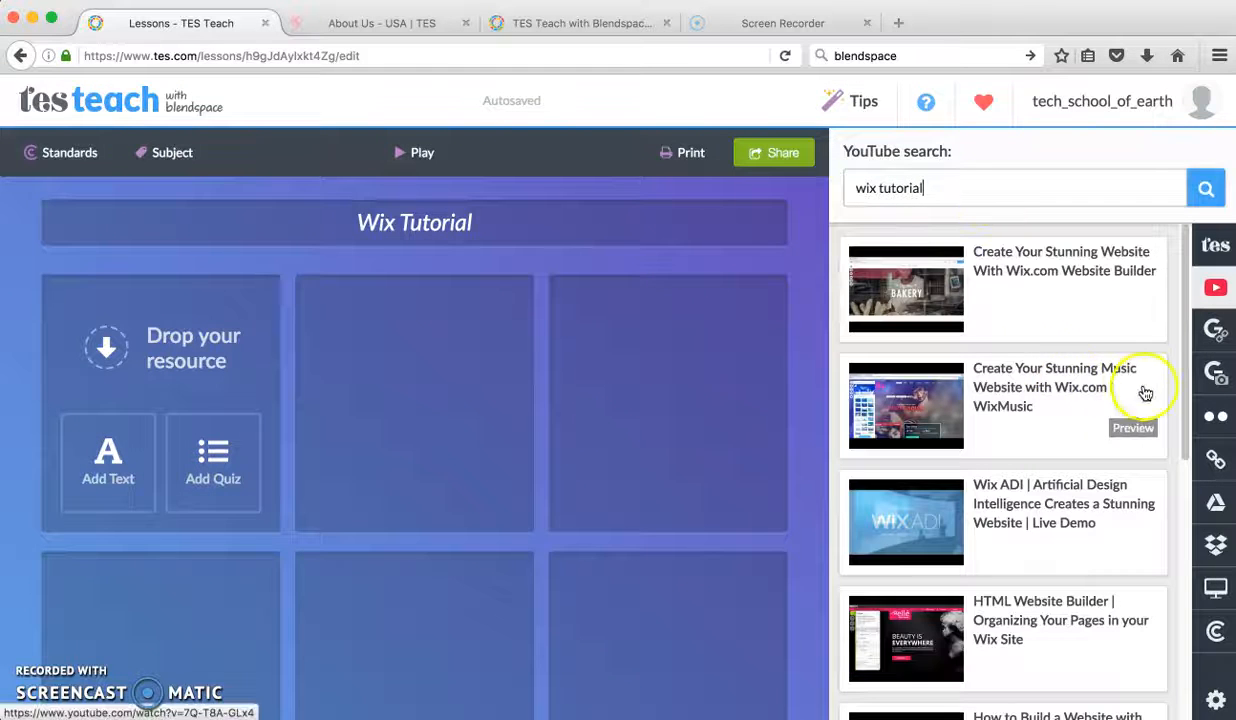
left_click_drag(1186, 326, 1212, 618)
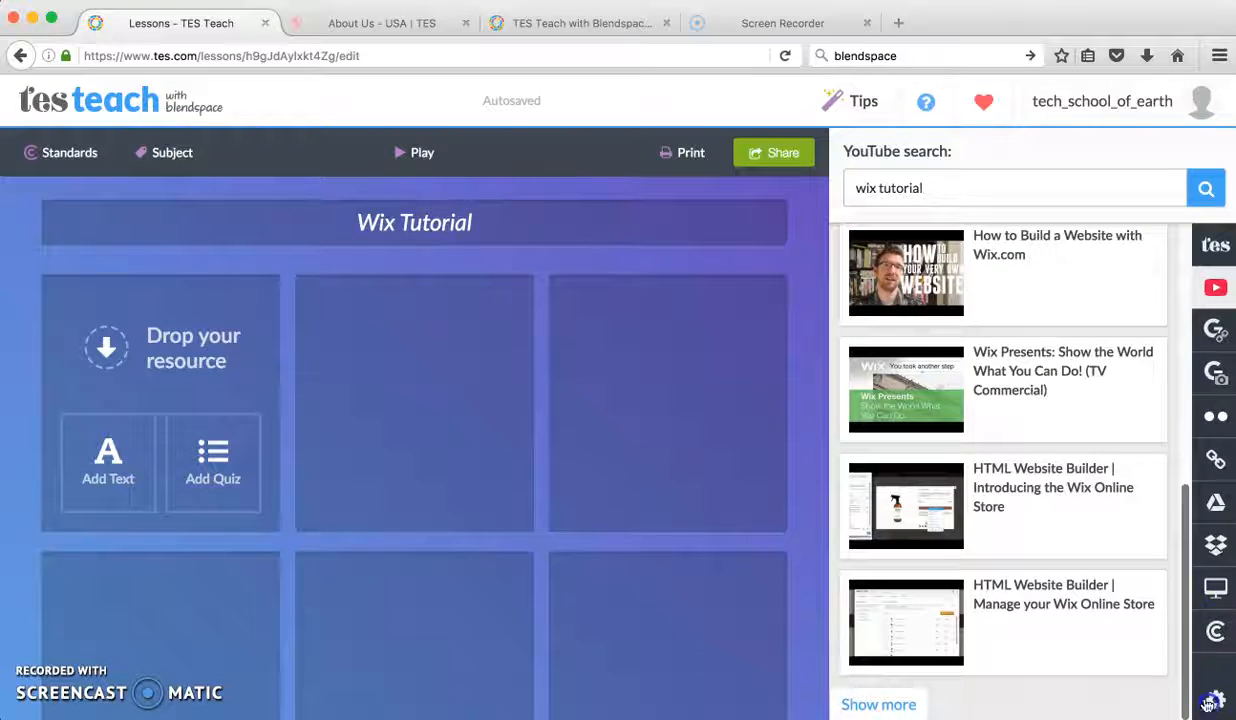
Step: Switch to the YouTube site and open the video "Wix Tutorial: Create a Professional Website (Teacher Edition)"
mouse_move(982, 414)
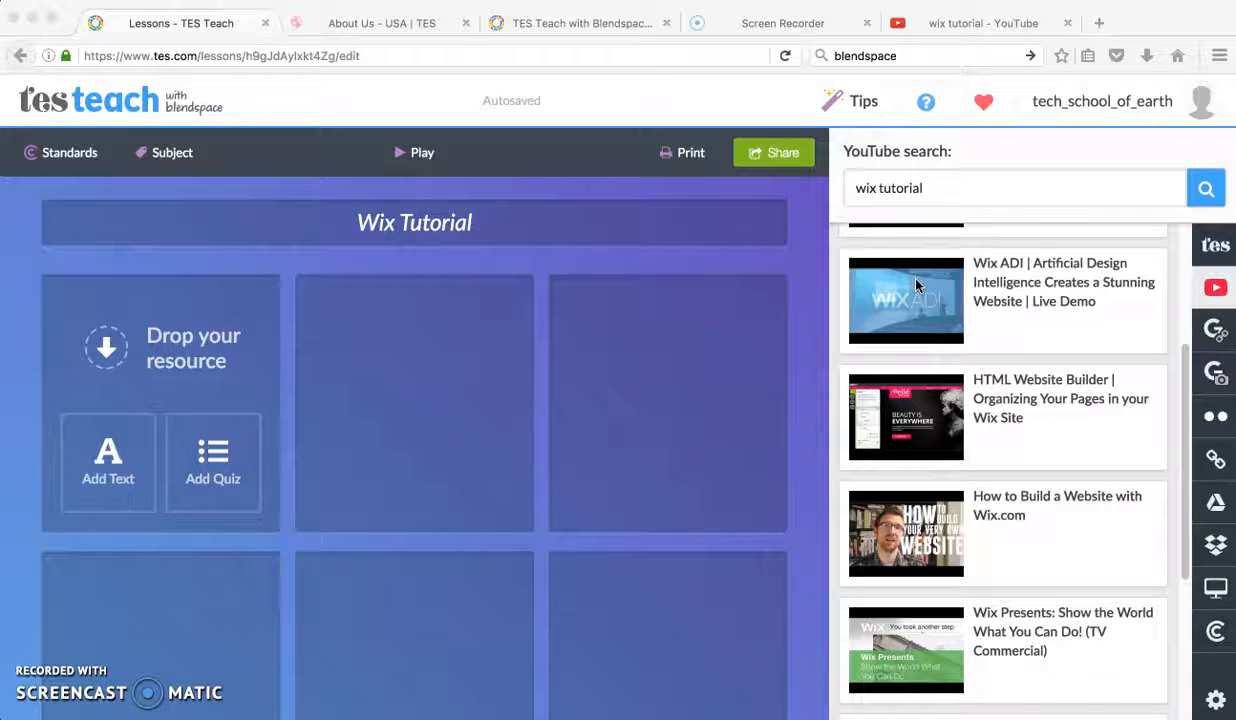
left_click(977, 29)
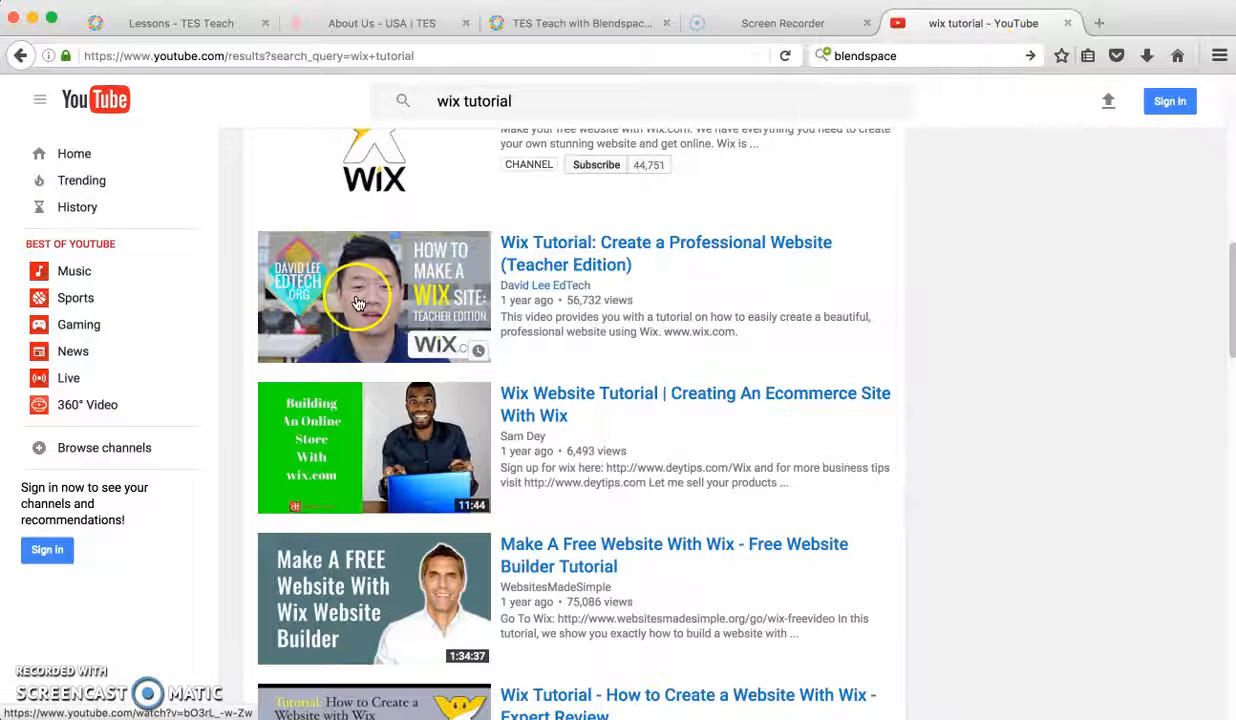
left_click(531, 258)
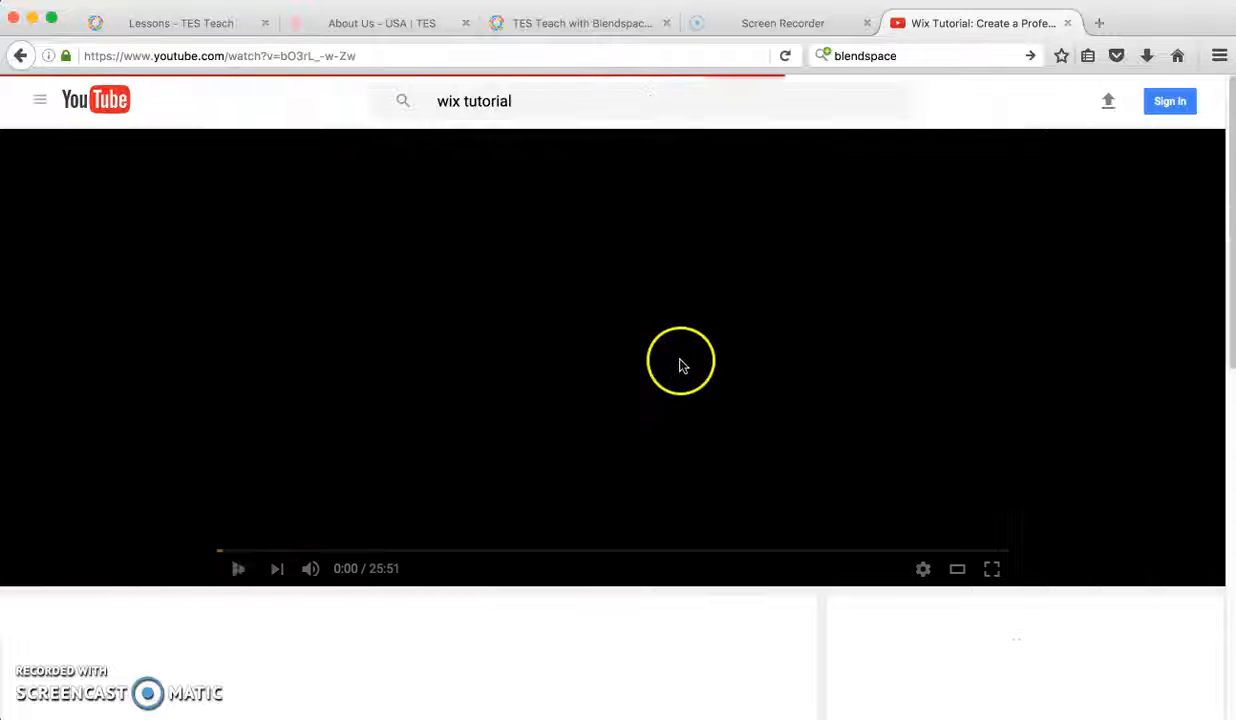
Step: Show the sharing options of the Wix tutorial video and copy its share link
scroll(315, 625, "down", 1)
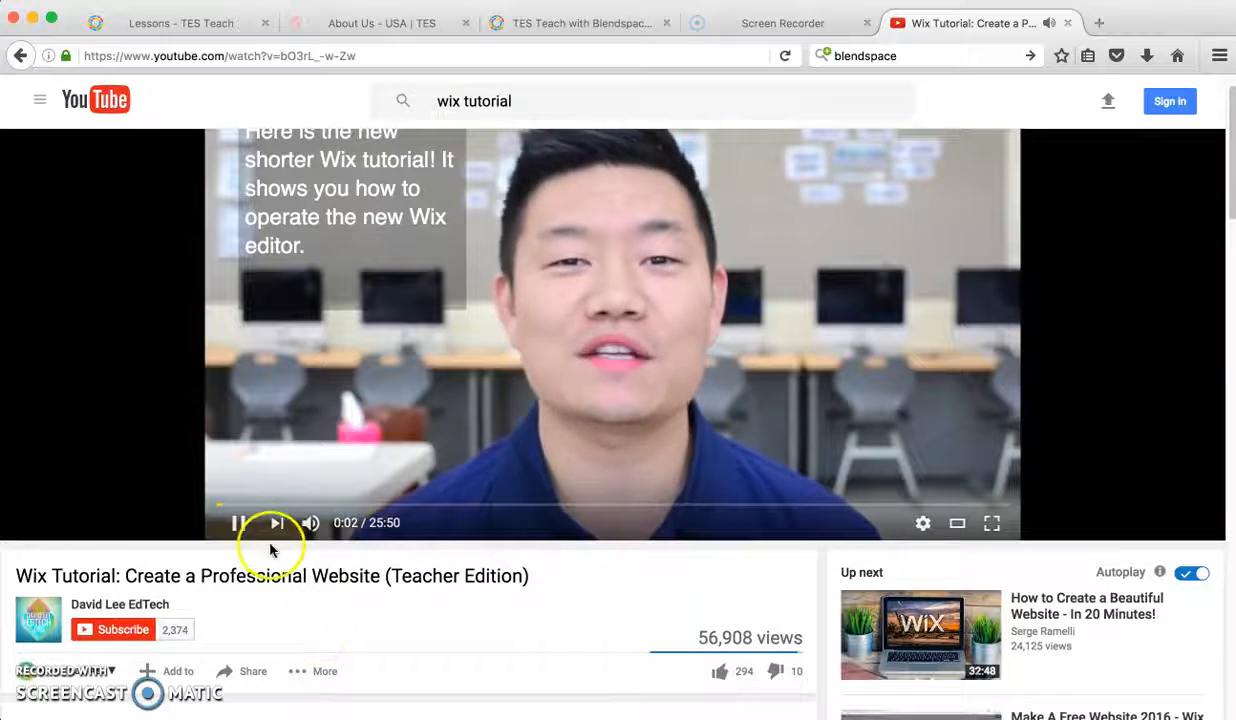
mouse_move(313, 530)
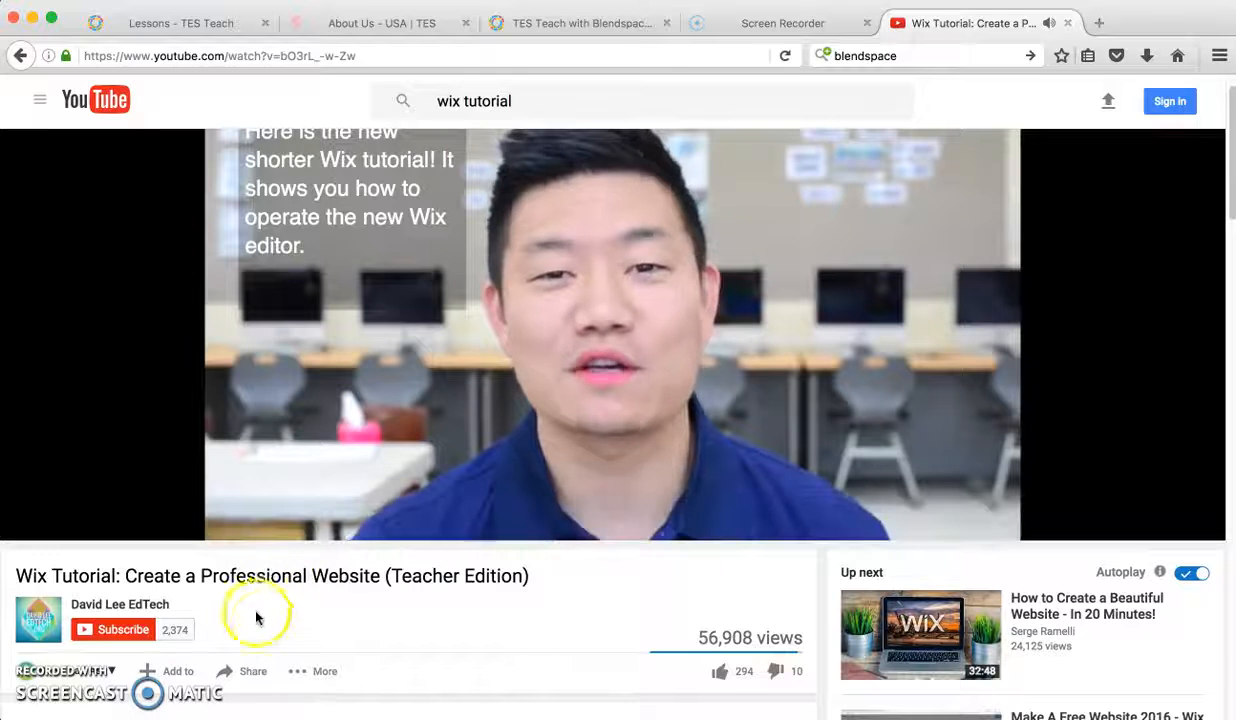
scroll(265, 625, "down", 3)
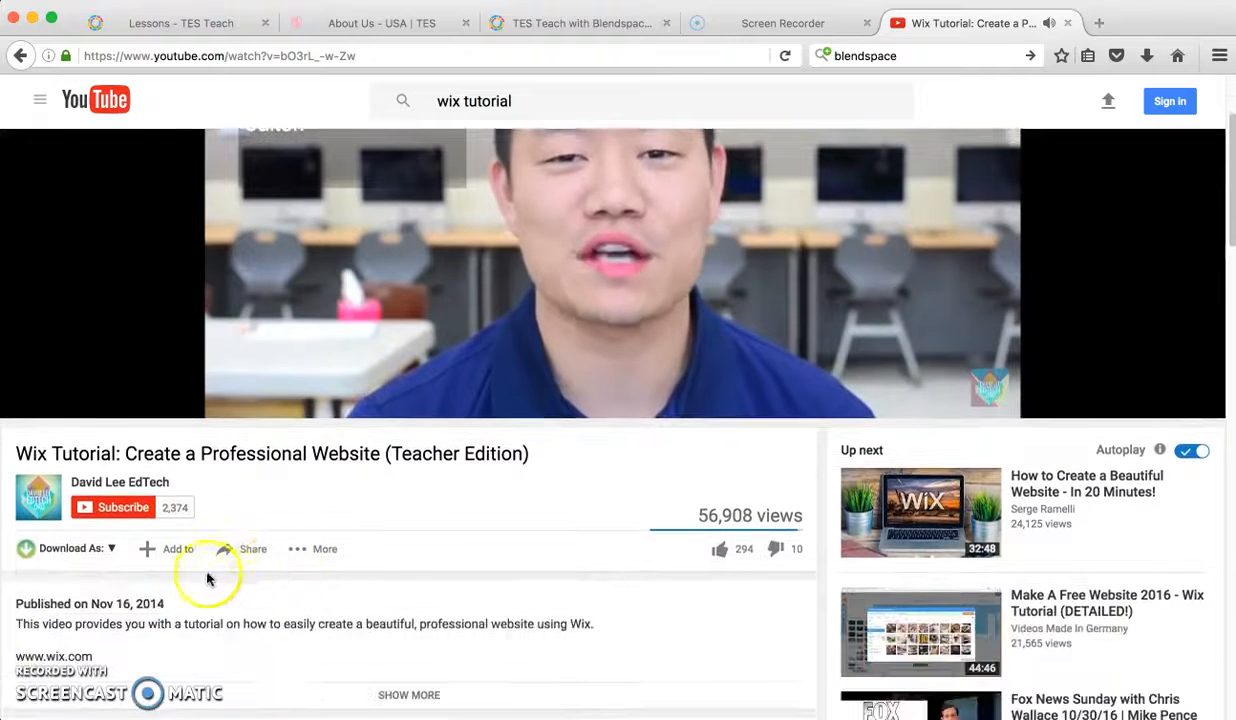
left_click(255, 549)
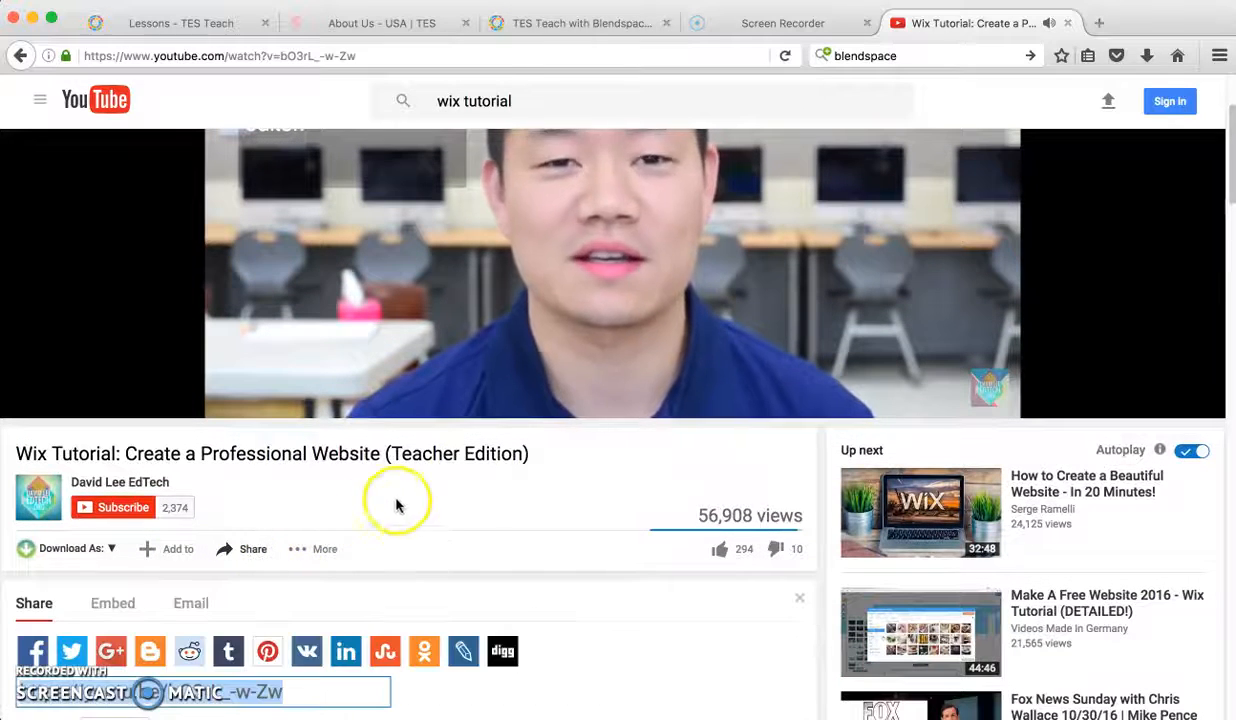
scroll(438, 488, "down", 1)
scroll(439, 482, "up", 4)
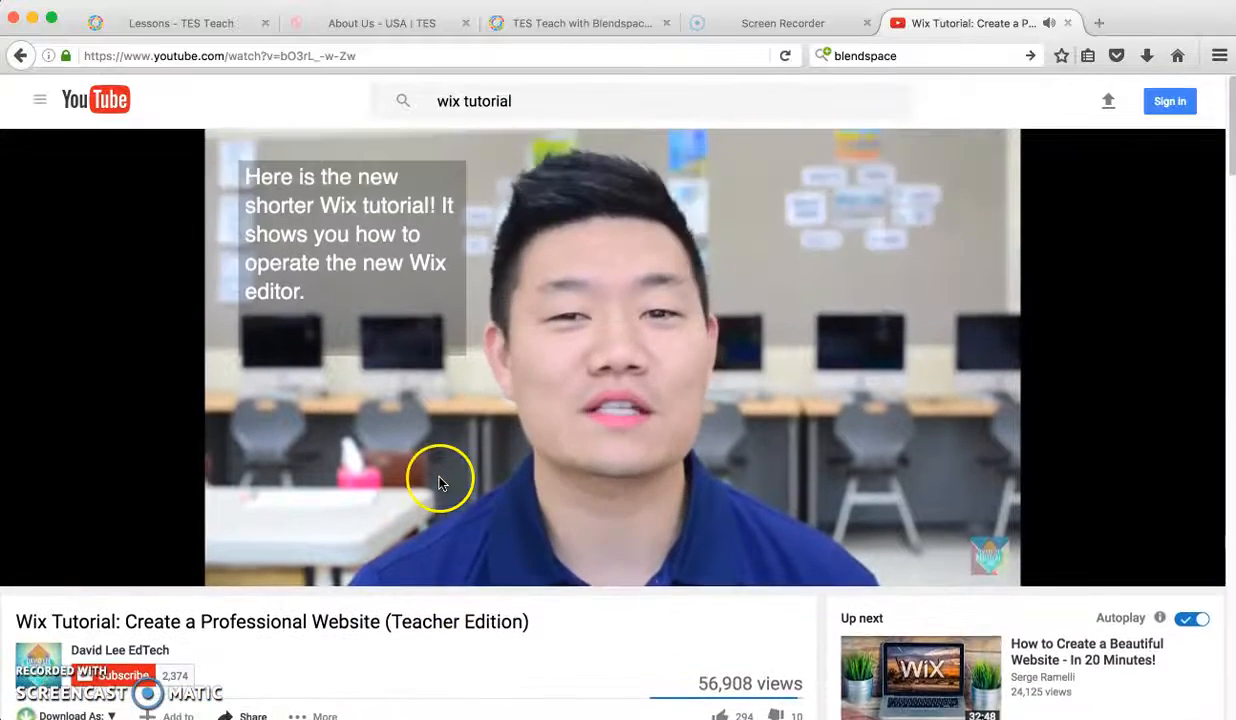
scroll(440, 483, "down", 8)
right_click(211, 495)
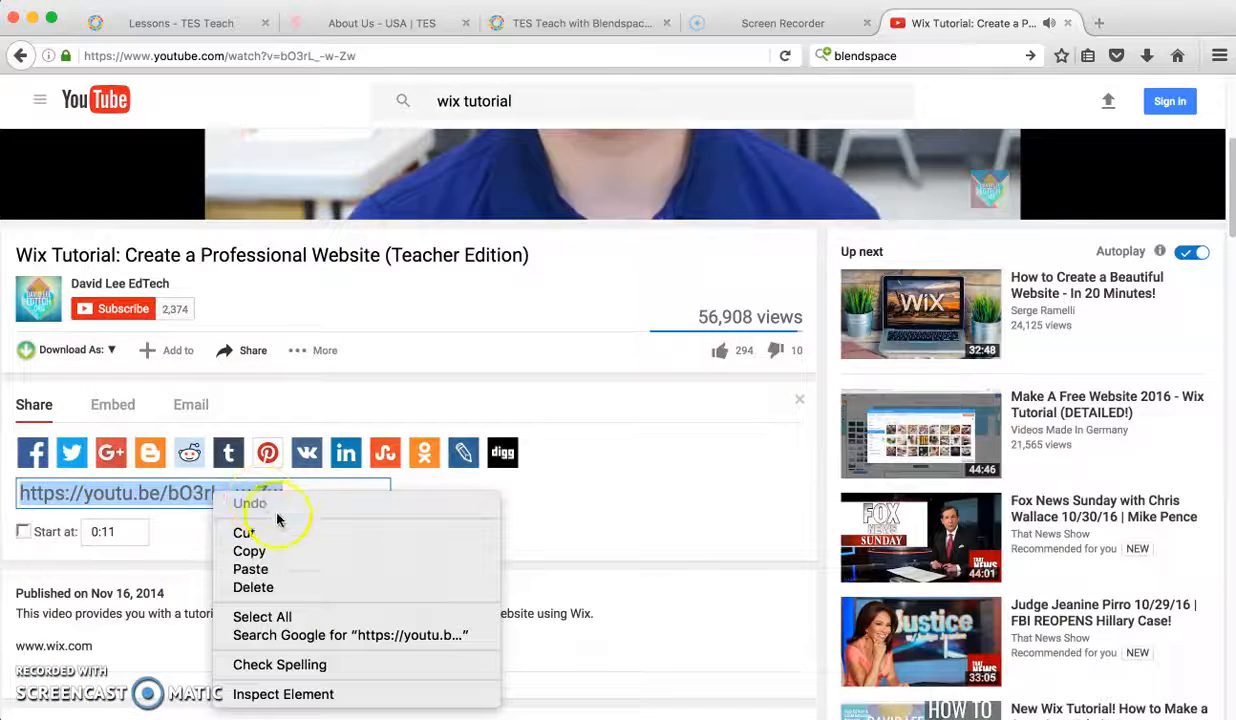
left_click(272, 551)
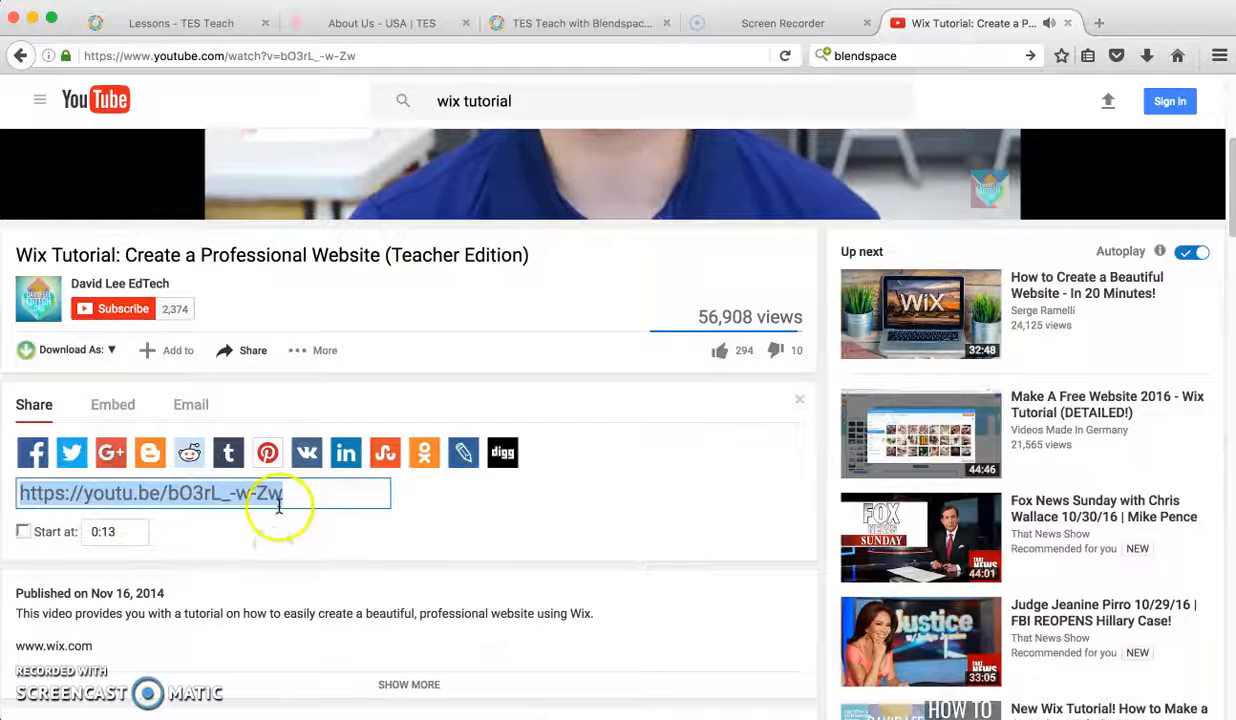
Step: Return to the Wix Tutorial lesson, search YouTube with the copied video link and place the video in the second tile
scroll(278, 307, "up", 3)
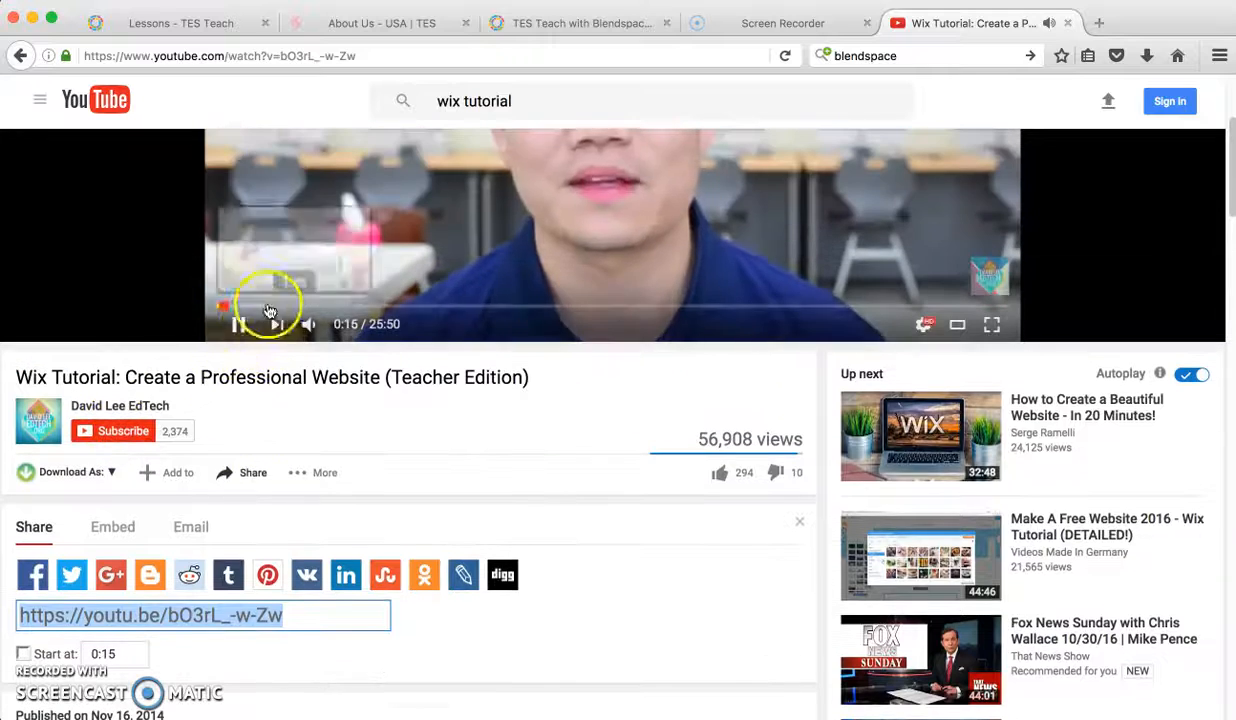
left_click(578, 24)
left_click(192, 22)
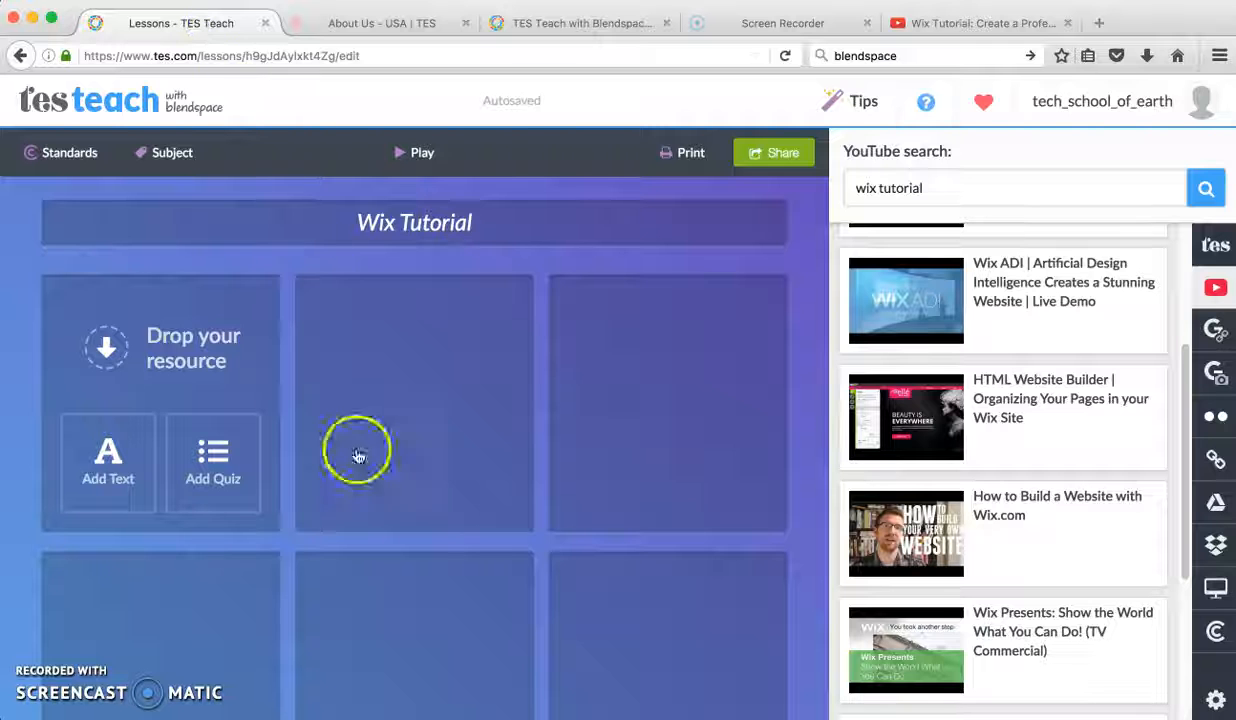
left_click_drag(935, 190, 793, 187)
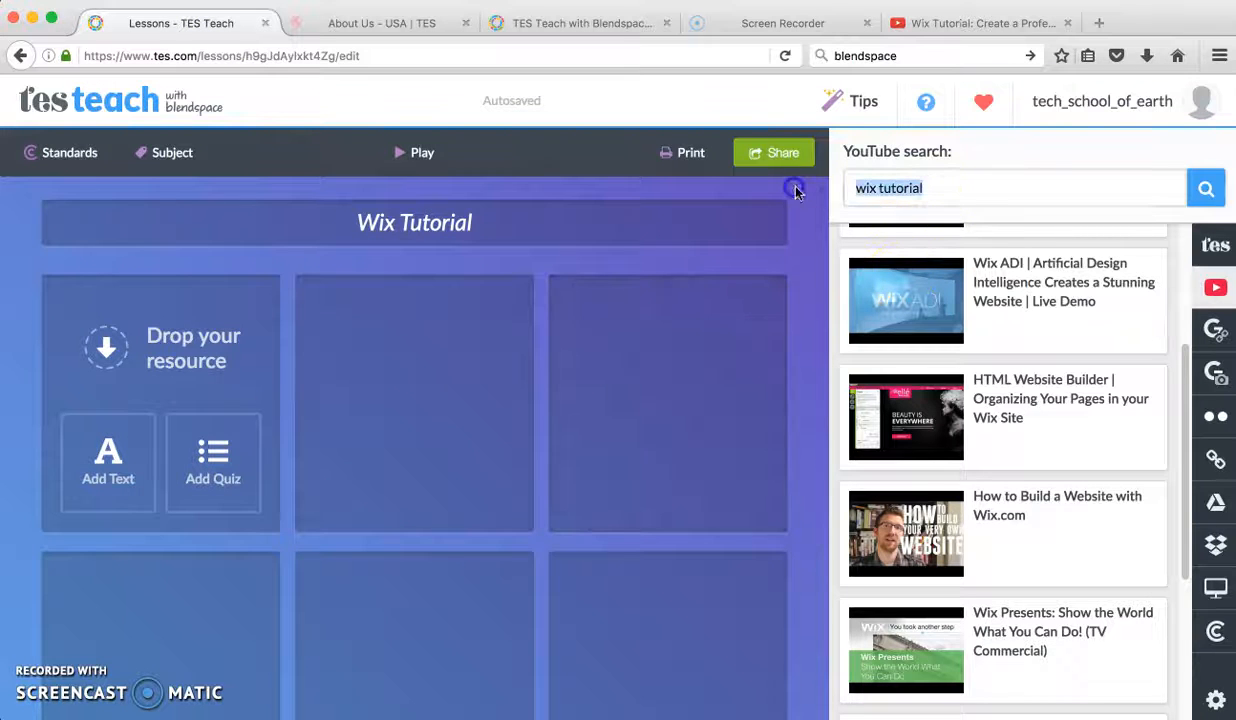
right_click(872, 188)
left_click(938, 257)
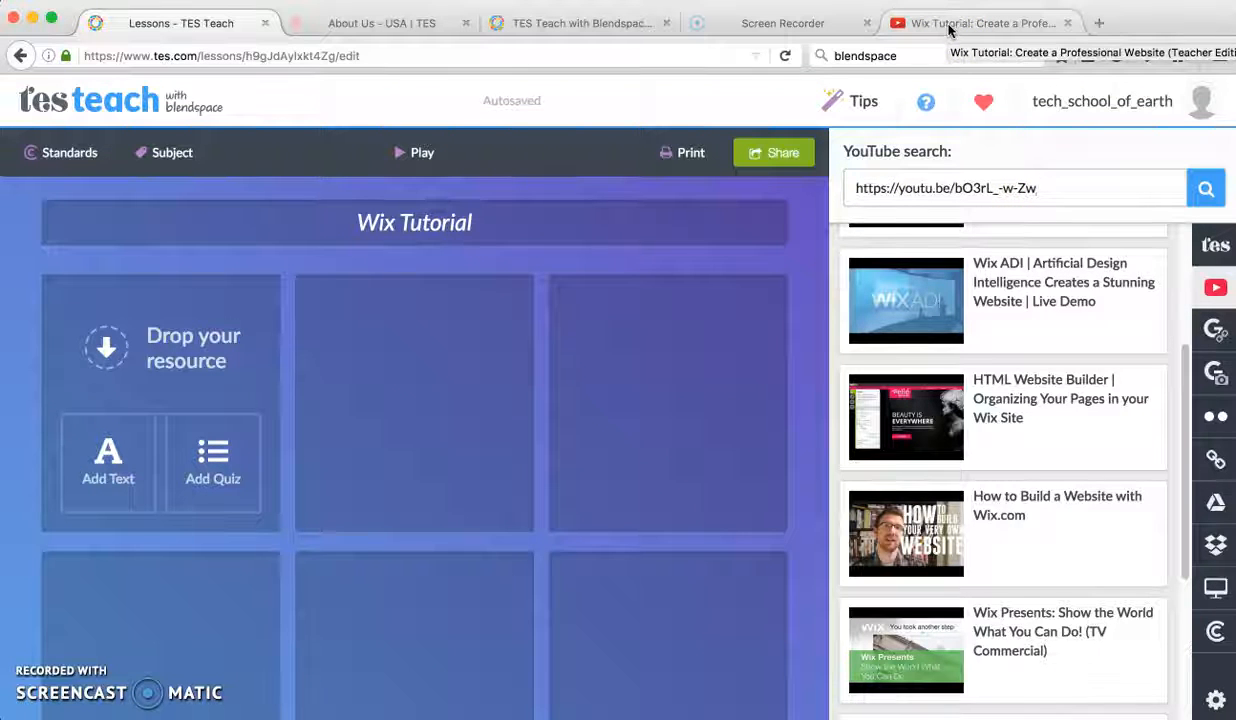
left_click(1205, 188)
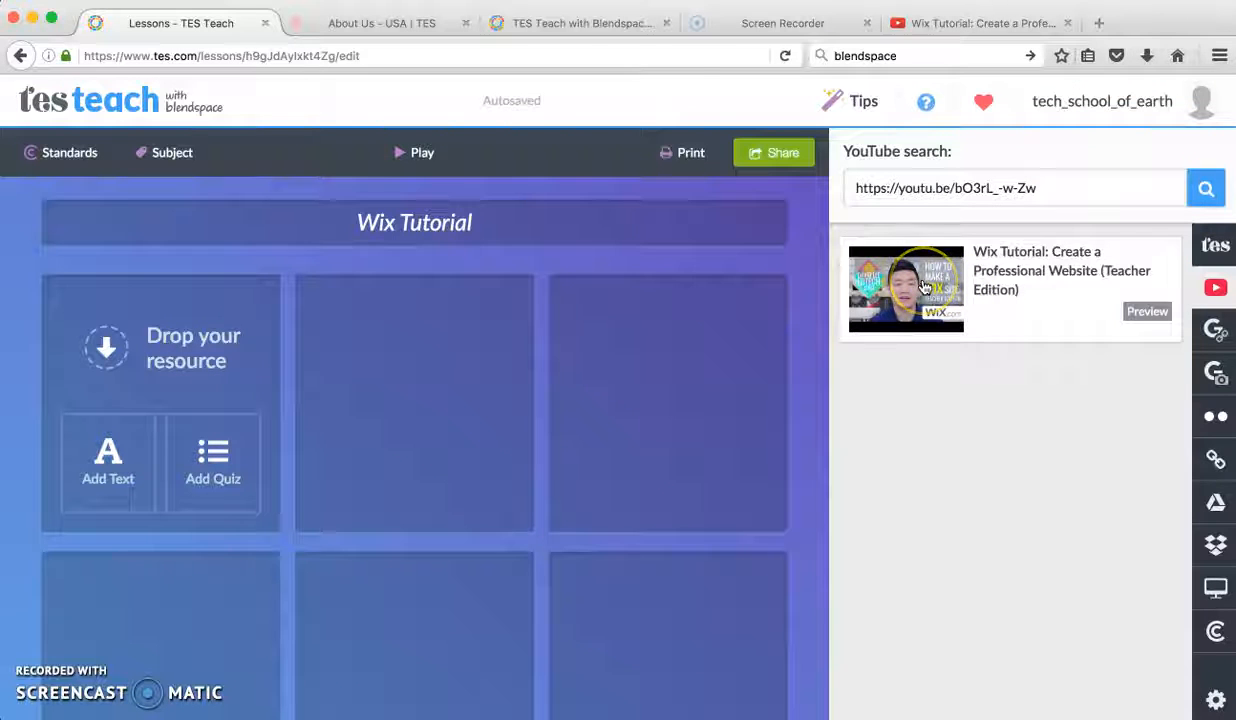
left_click_drag(925, 287, 352, 400)
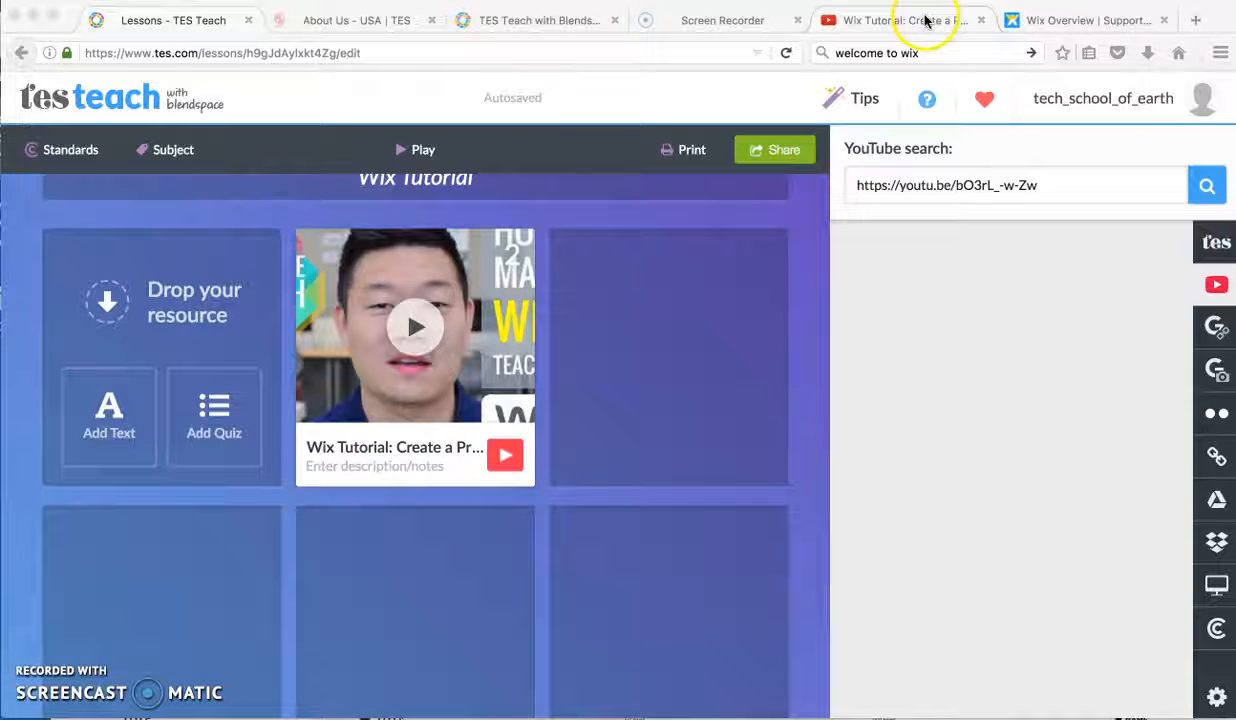
Step: Switch to the Wix Overview support article and copy its text from the "Wix Overview" heading through the last bullet point
left_click(1040, 25)
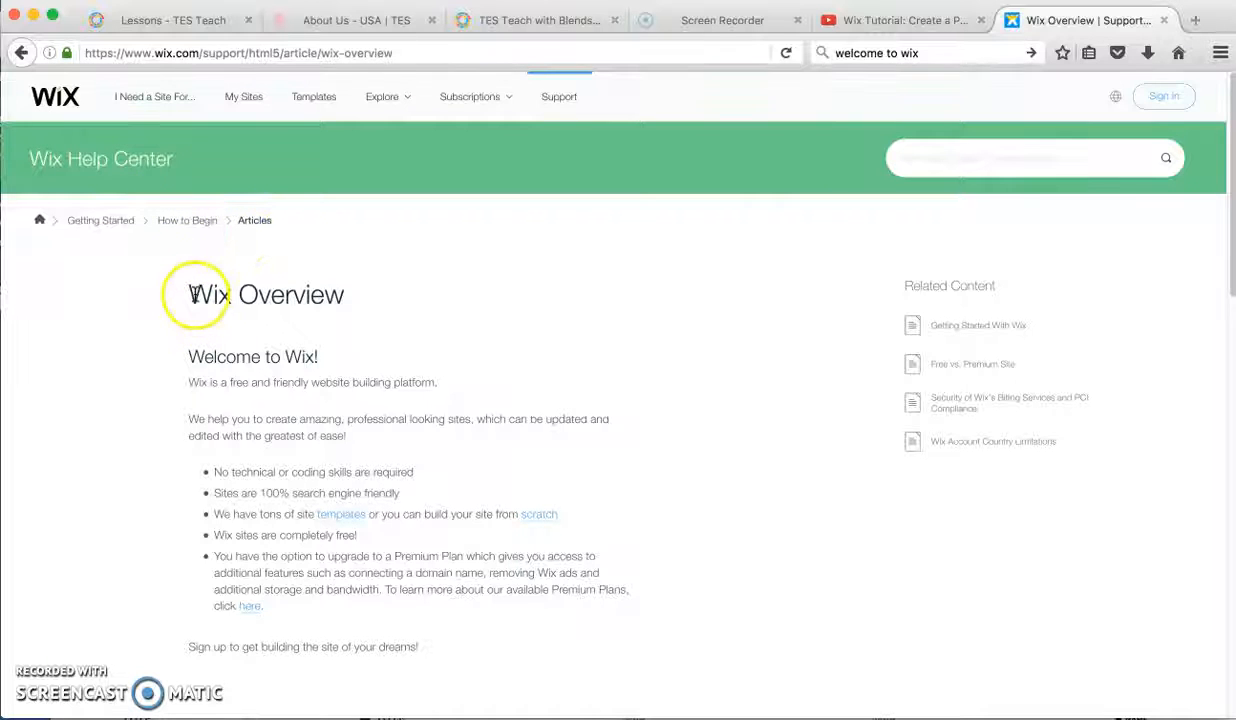
left_click_drag(188, 290, 627, 626)
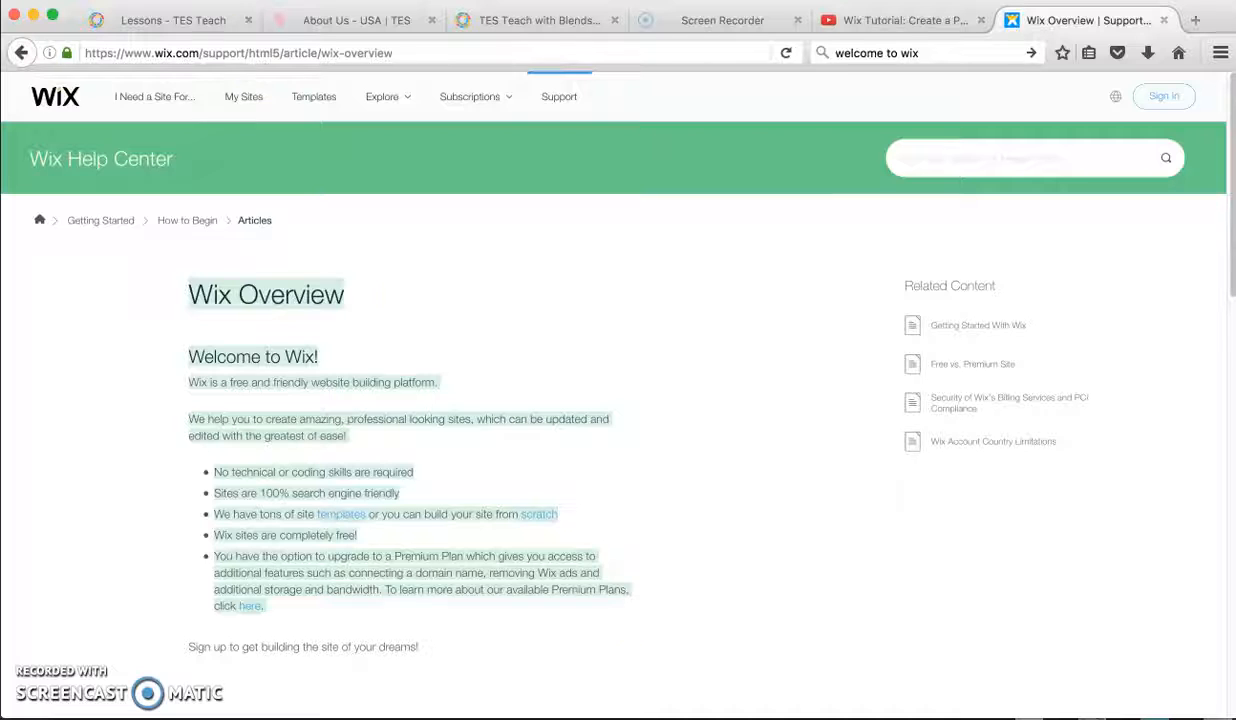
left_click(100, 0)
left_click(142, 34)
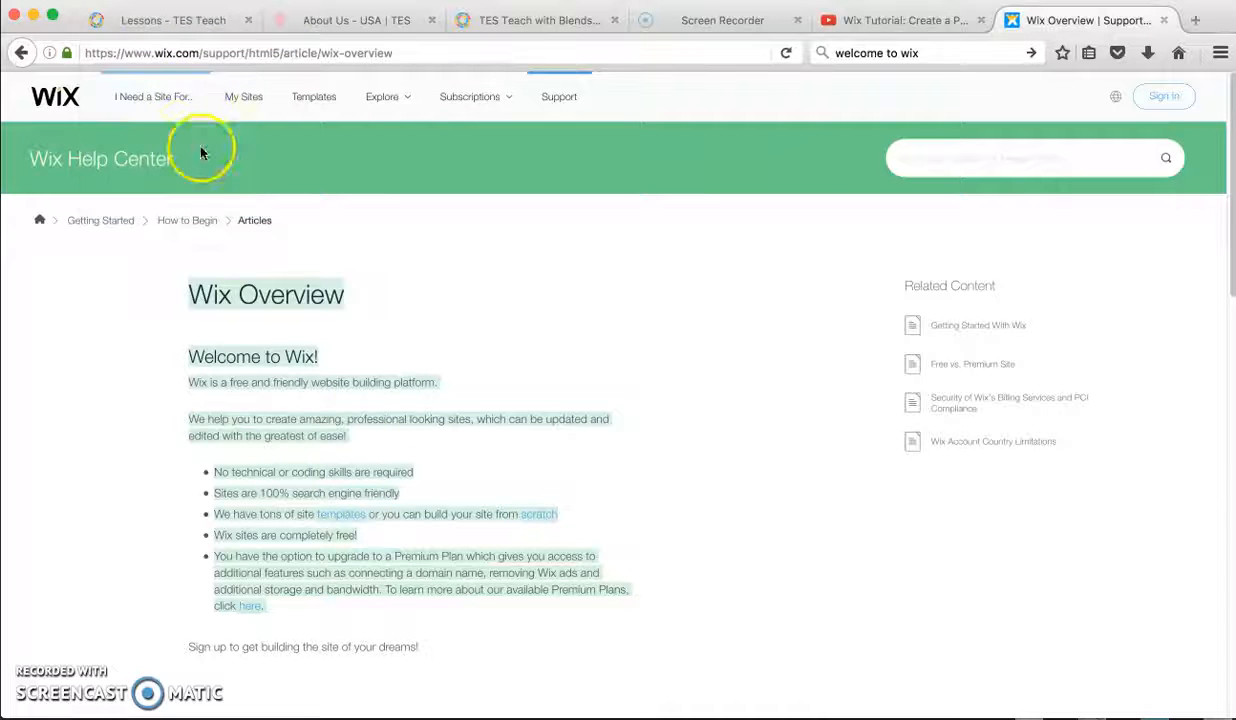
Step: Switch to Word, paste the copied Wix Overview text into a blank document and move its window aside
left_click(225, 719)
left_click_drag(631, 435, 707, 22)
left_click(458, 226)
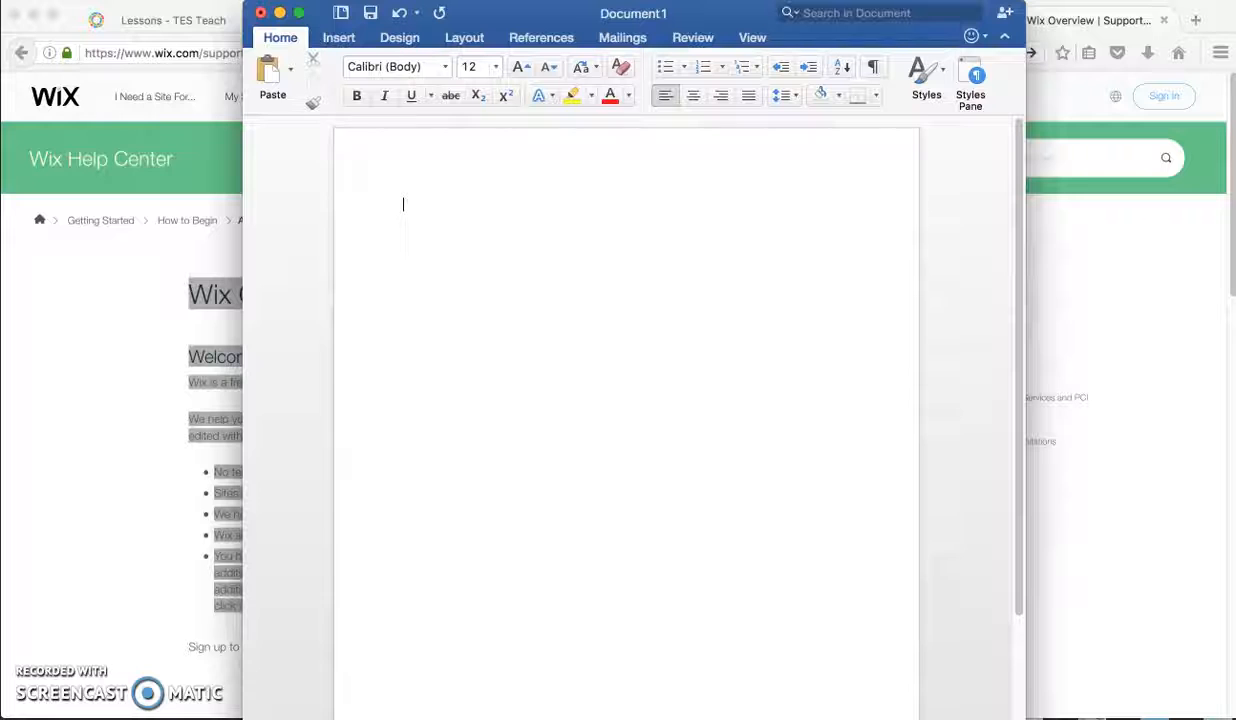
left_click(100, 0)
left_click(157, 61)
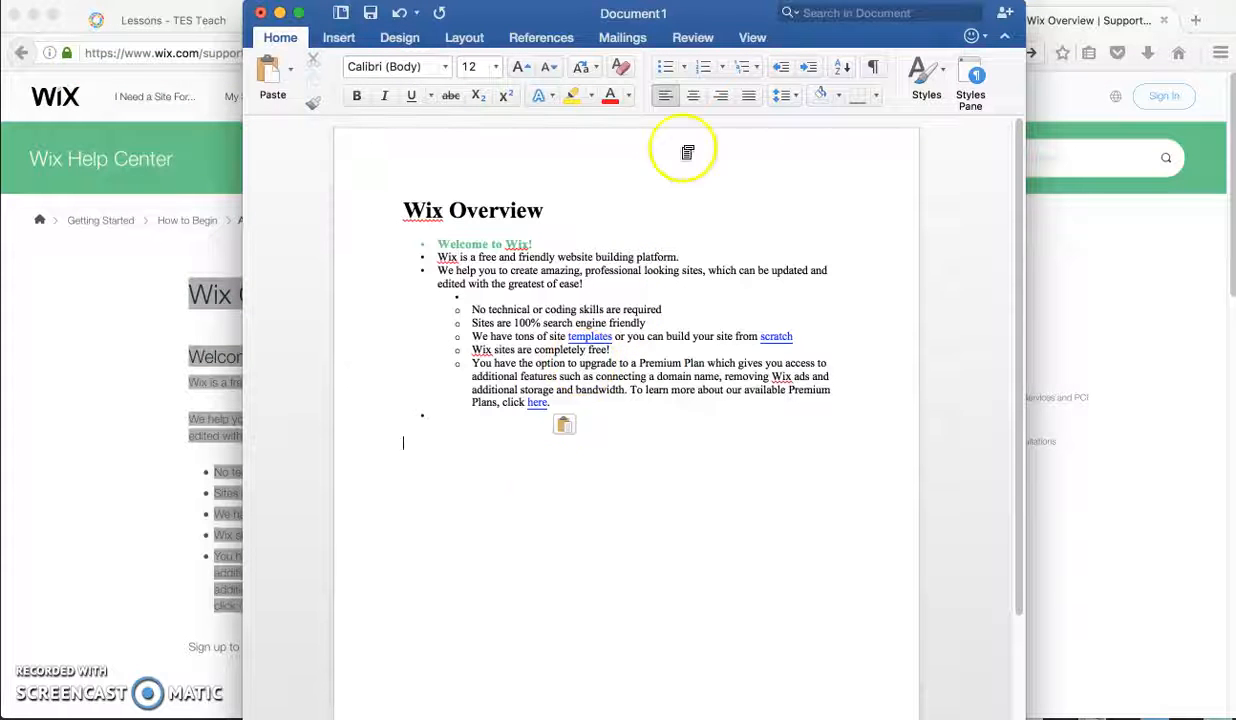
left_click_drag(740, 16, 504, 15)
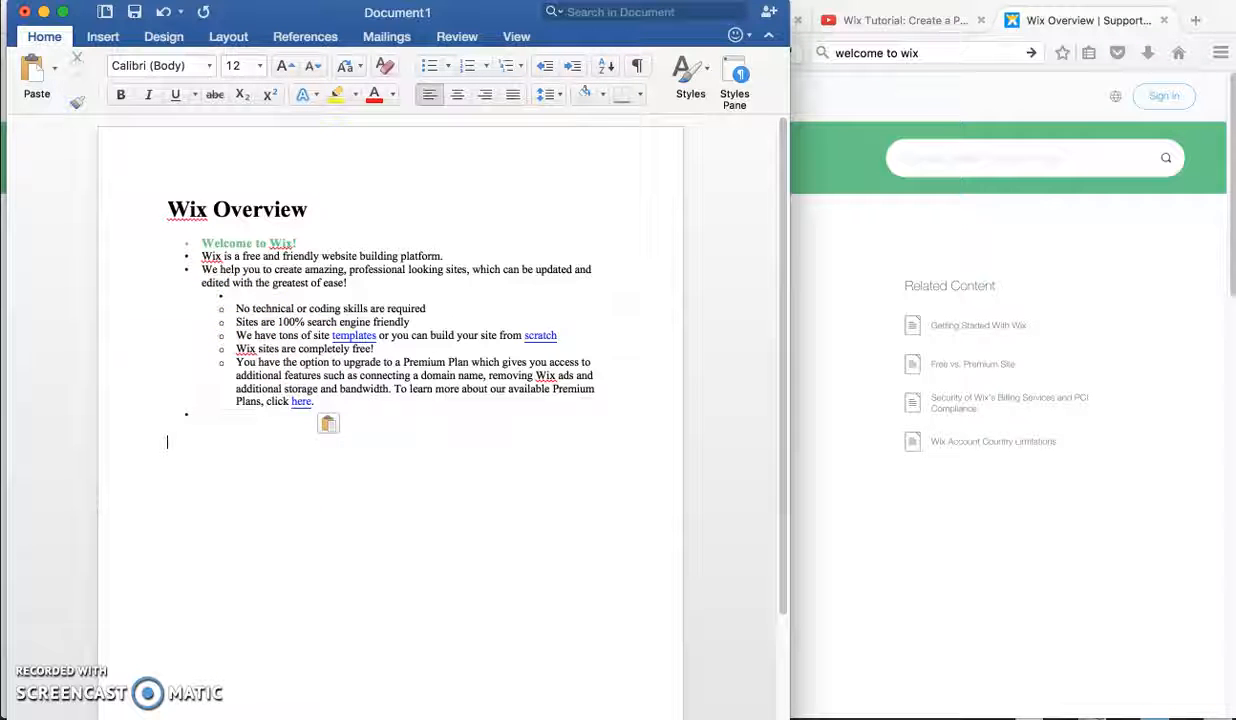
Step: Bring up the "Welcome to Wix" Word document beside the pasted one and copy all of its text
left_click_drag(1025, 716, 724, 11)
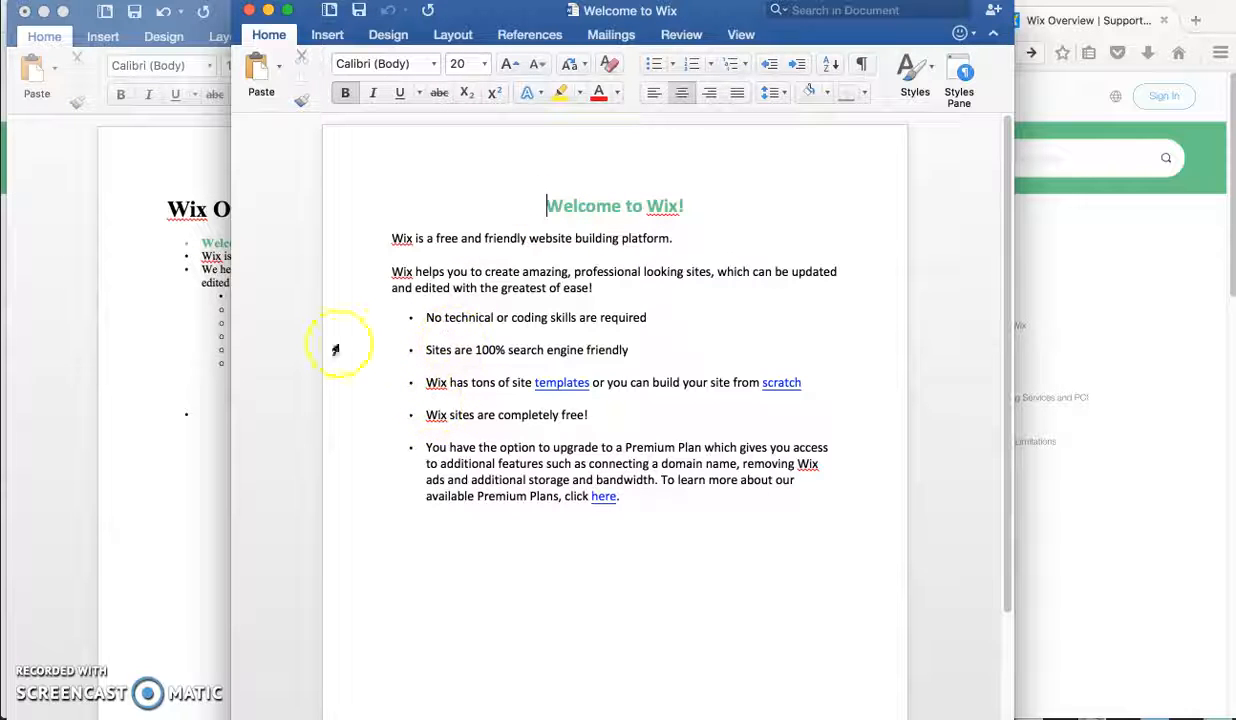
left_click_drag(510, 15, 626, 24)
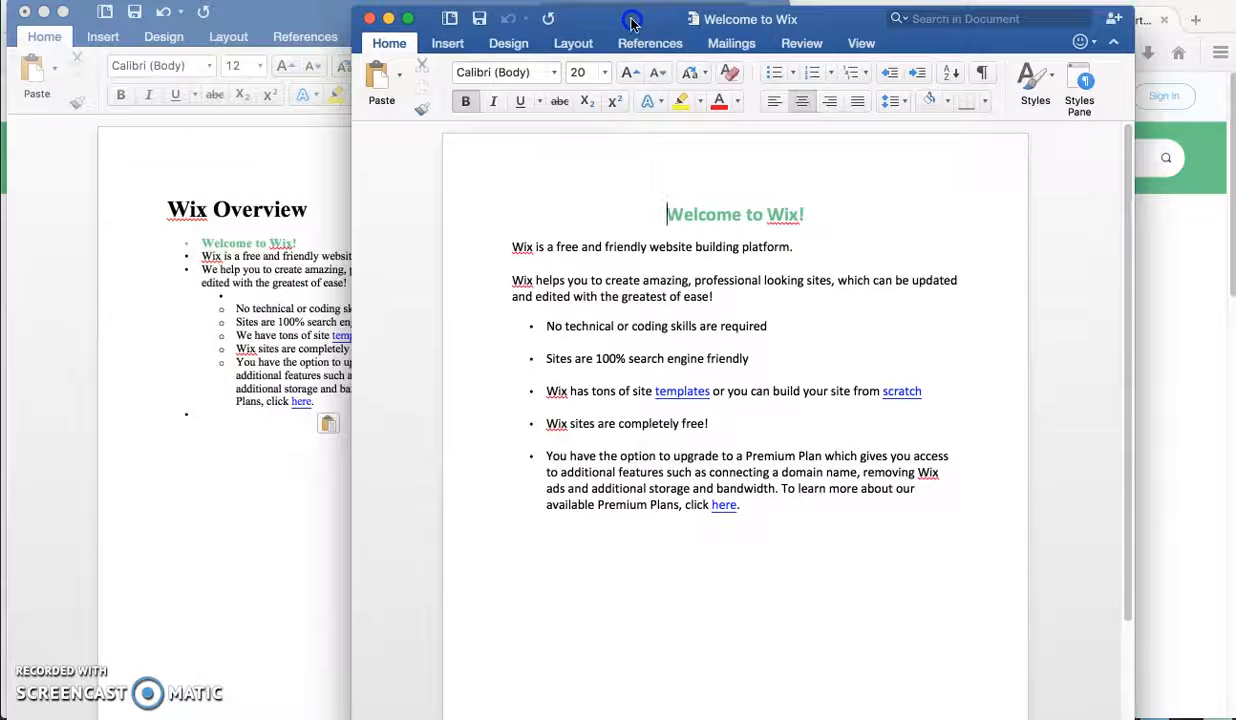
left_click(664, 200)
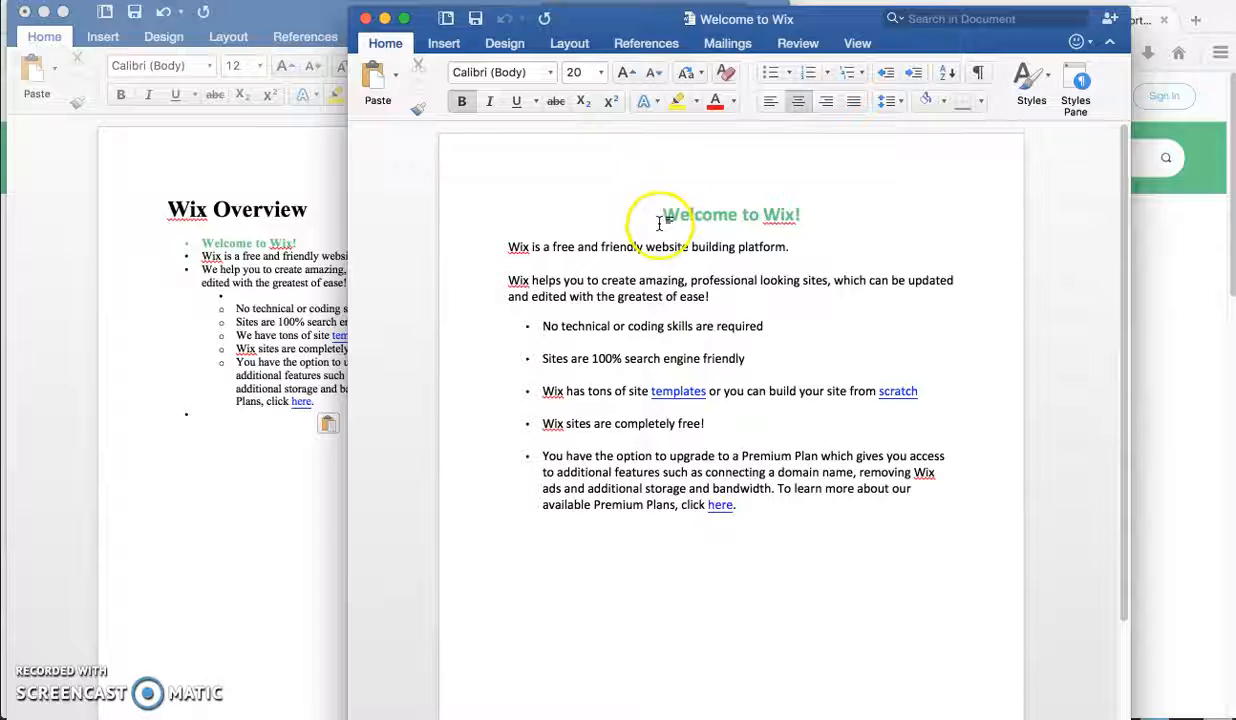
left_click_drag(660, 216, 781, 499)
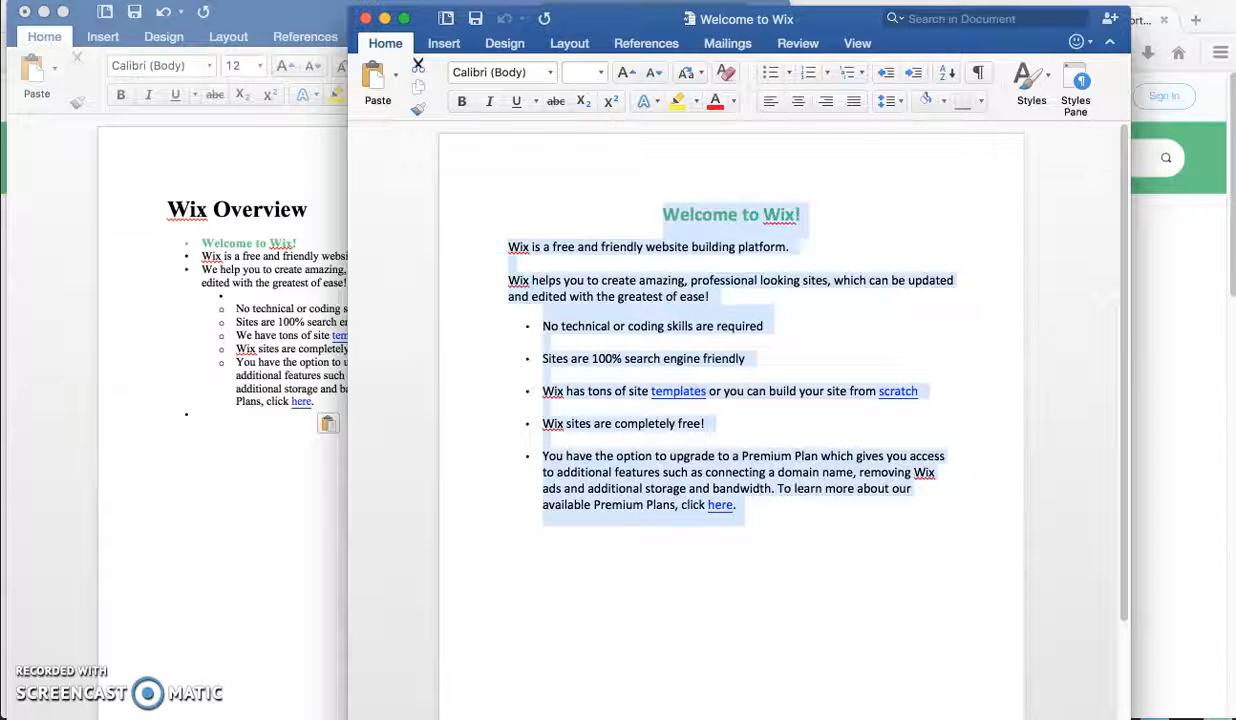
left_click(152, 33)
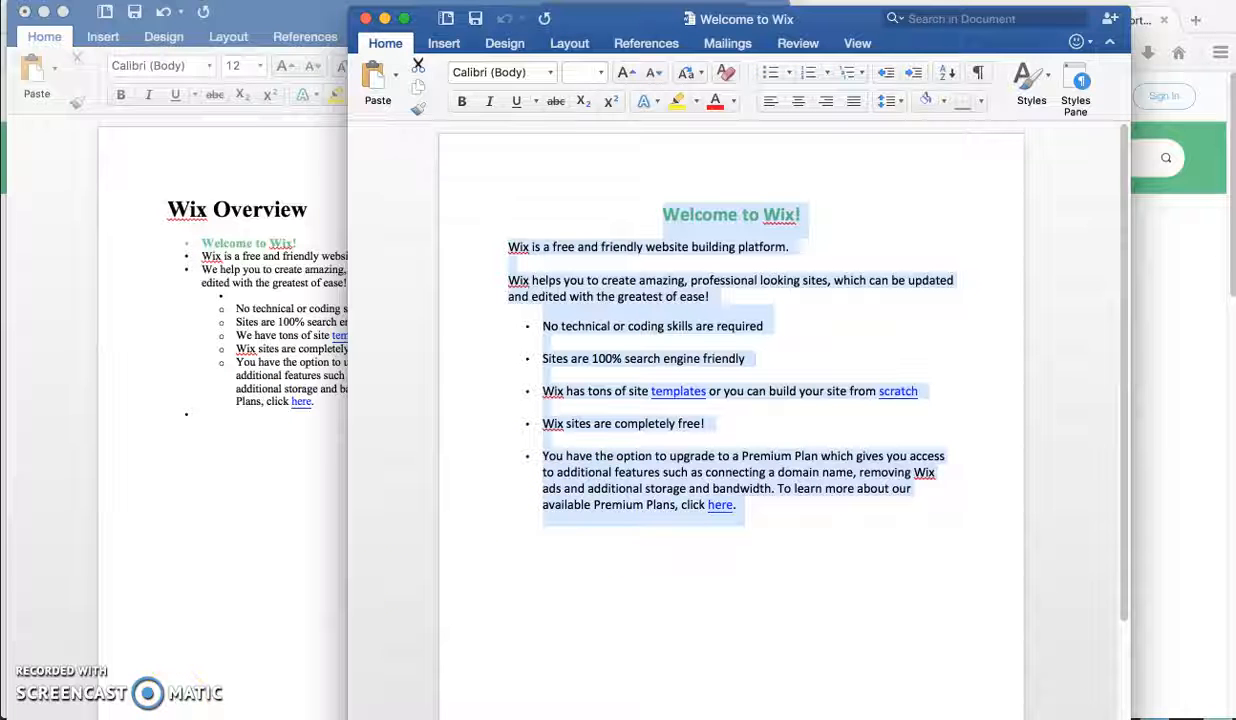
Step: Return to the Wix Tutorial lesson in the browser and add the copied "Welcome to Wix!" text as a text resource in the first tile
left_click(384, 18)
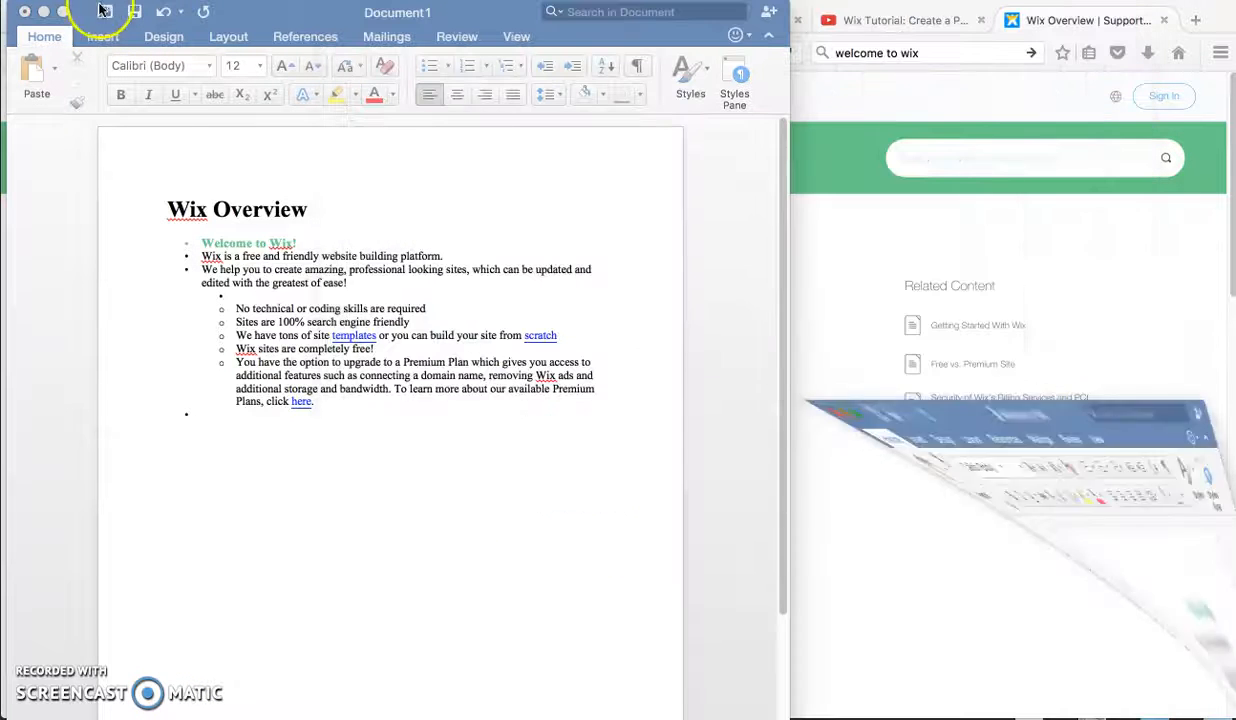
left_click(44, 12)
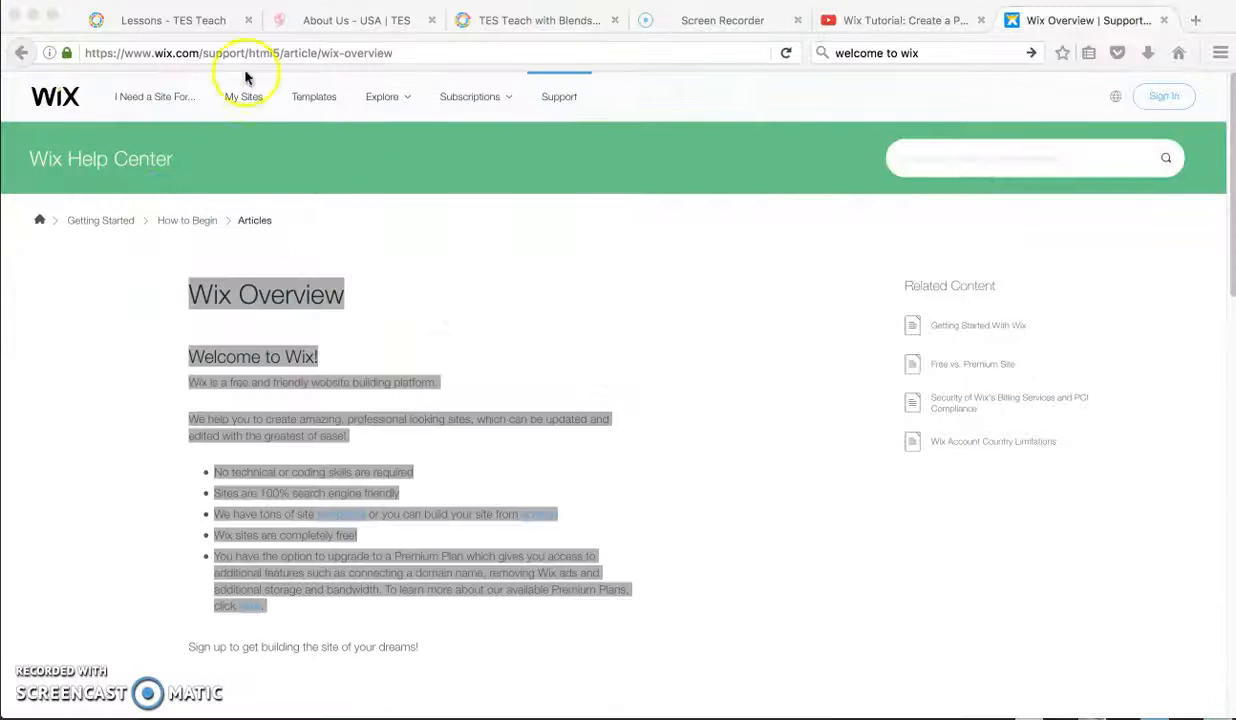
left_click(180, 22)
left_click(104, 430)
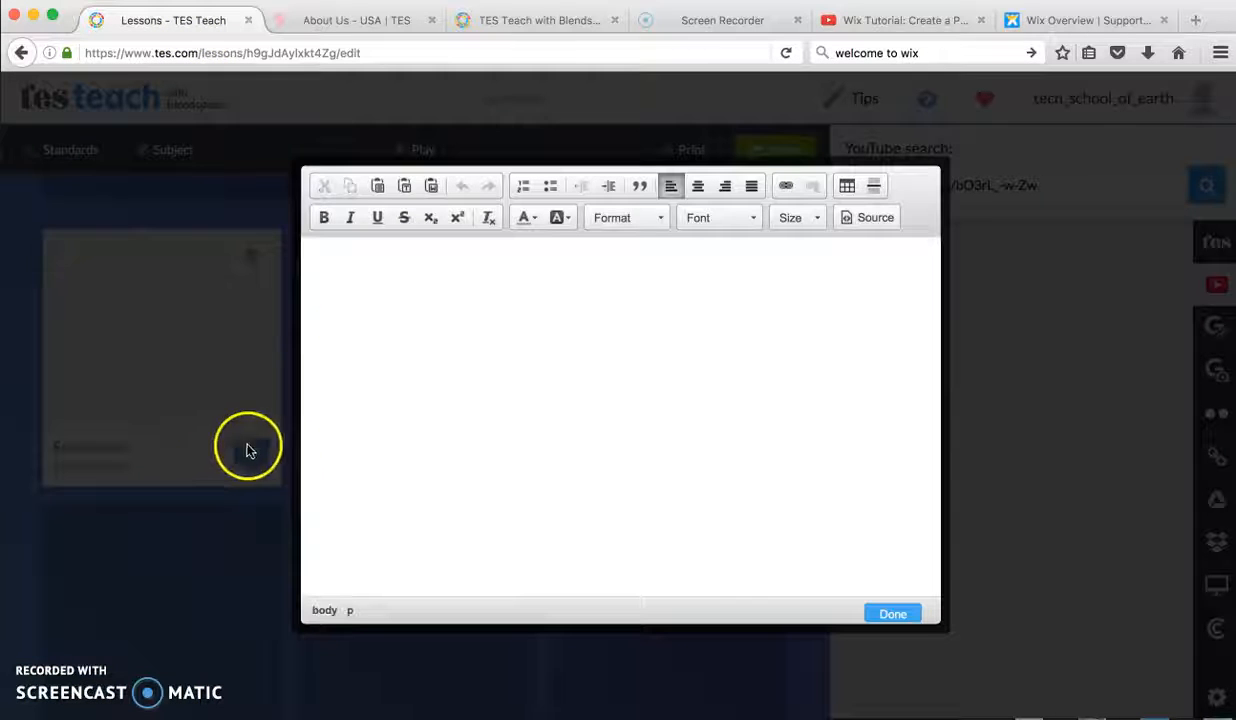
right_click(384, 306)
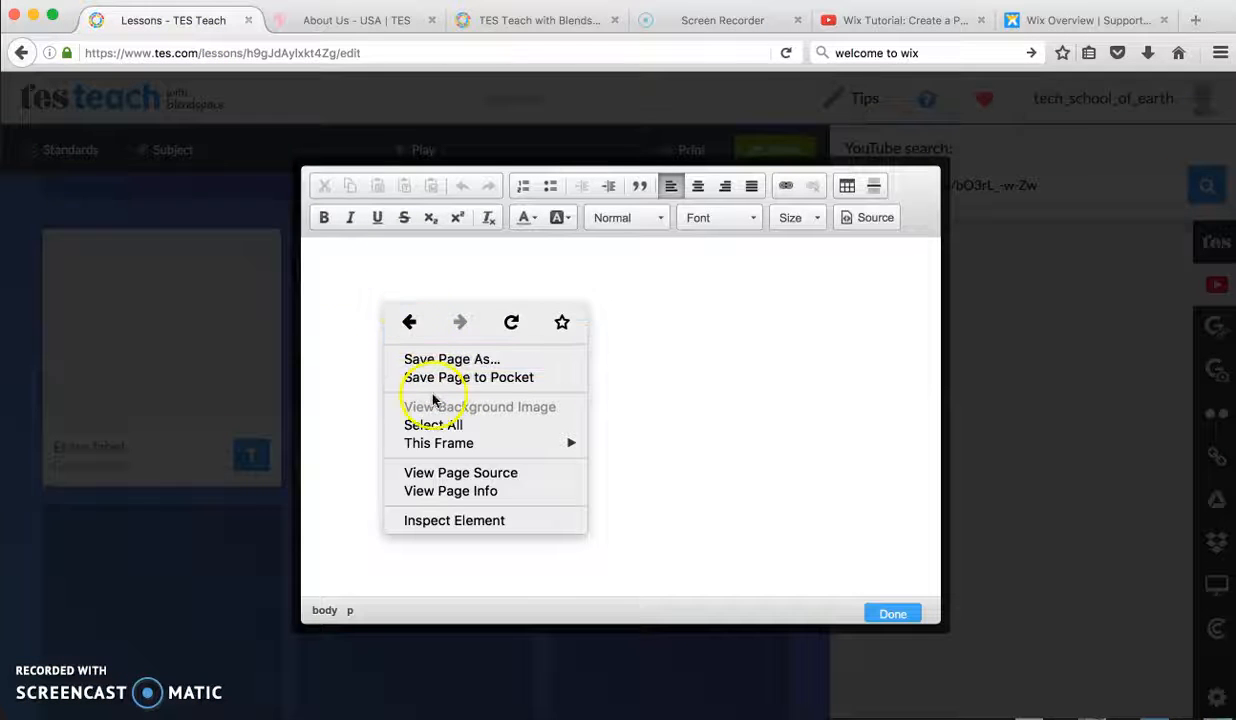
left_click(66, 0)
left_click(66, 0)
mouse_move(106, 0)
left_click(131, 62)
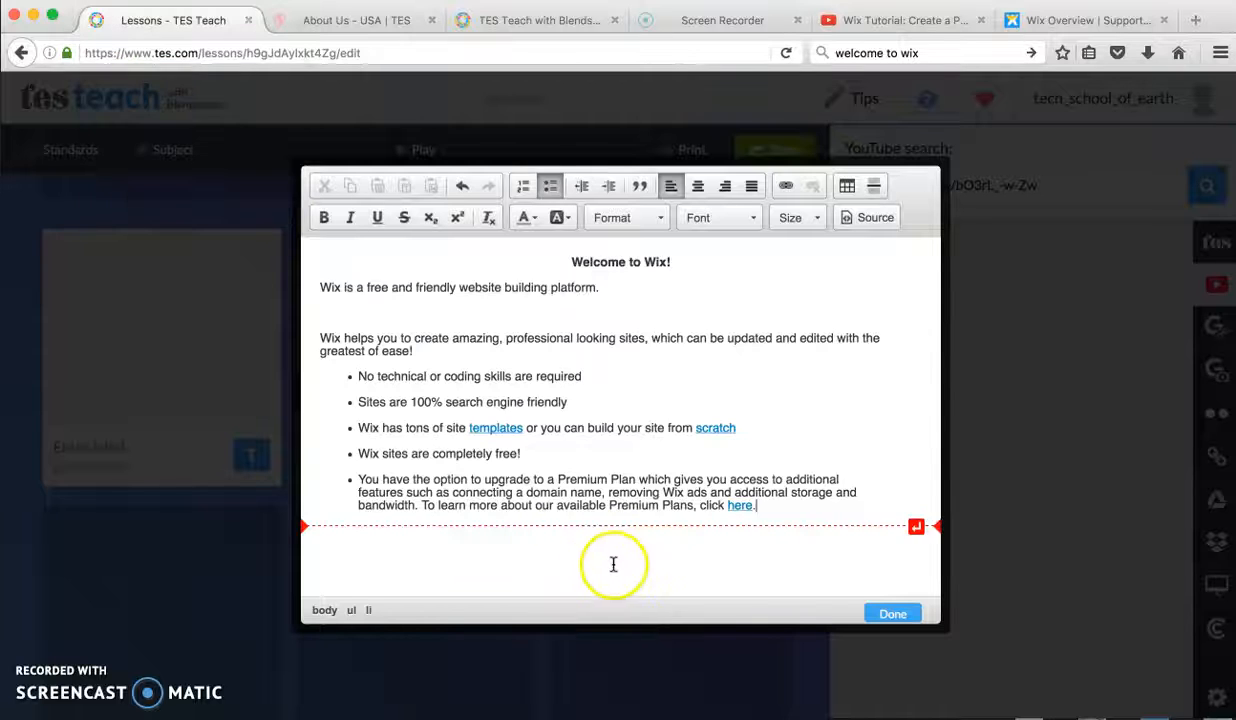
left_click(890, 614)
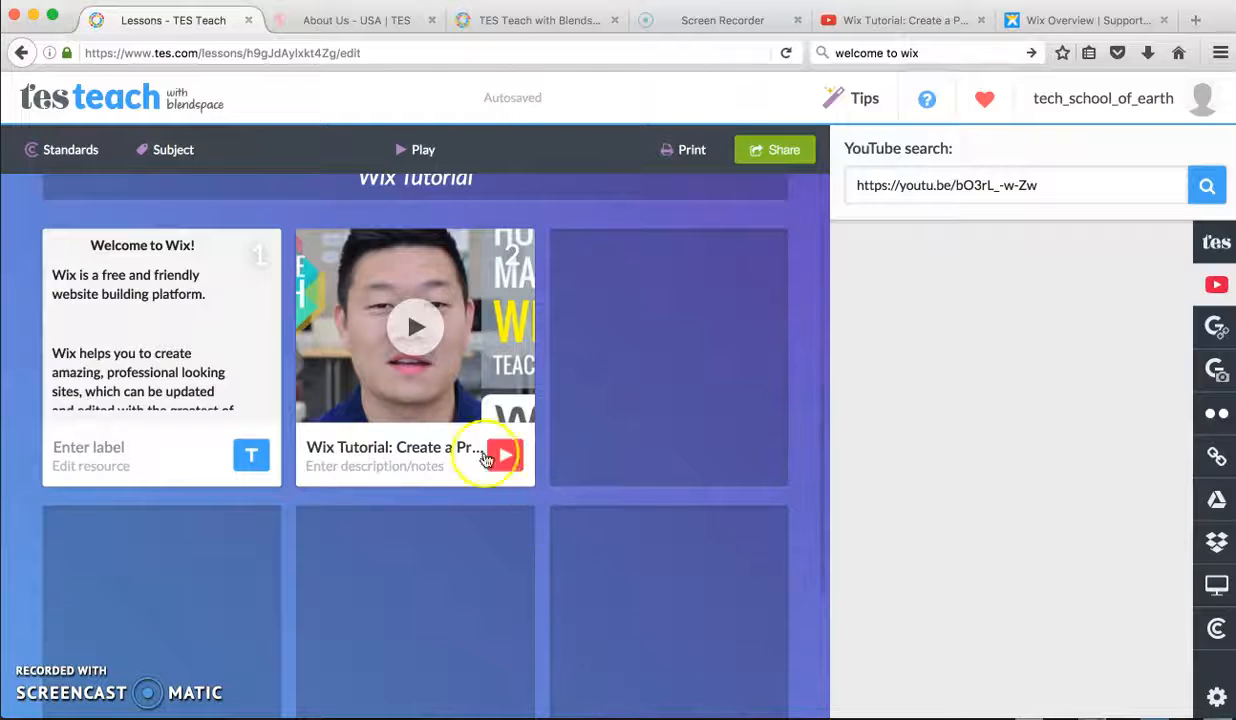
Step: Label the text resource in the first tile "Intro to Wix Tutorial"
left_click(140, 450)
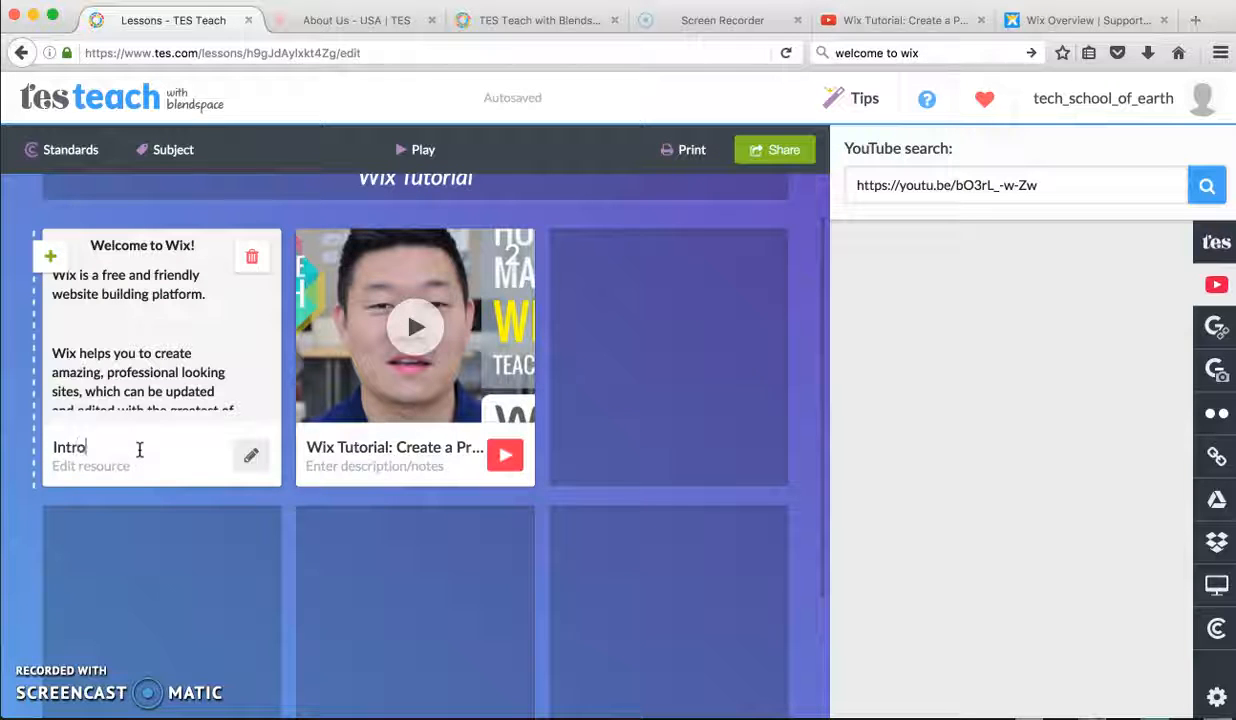
type("Intro to Wix Tutorial")
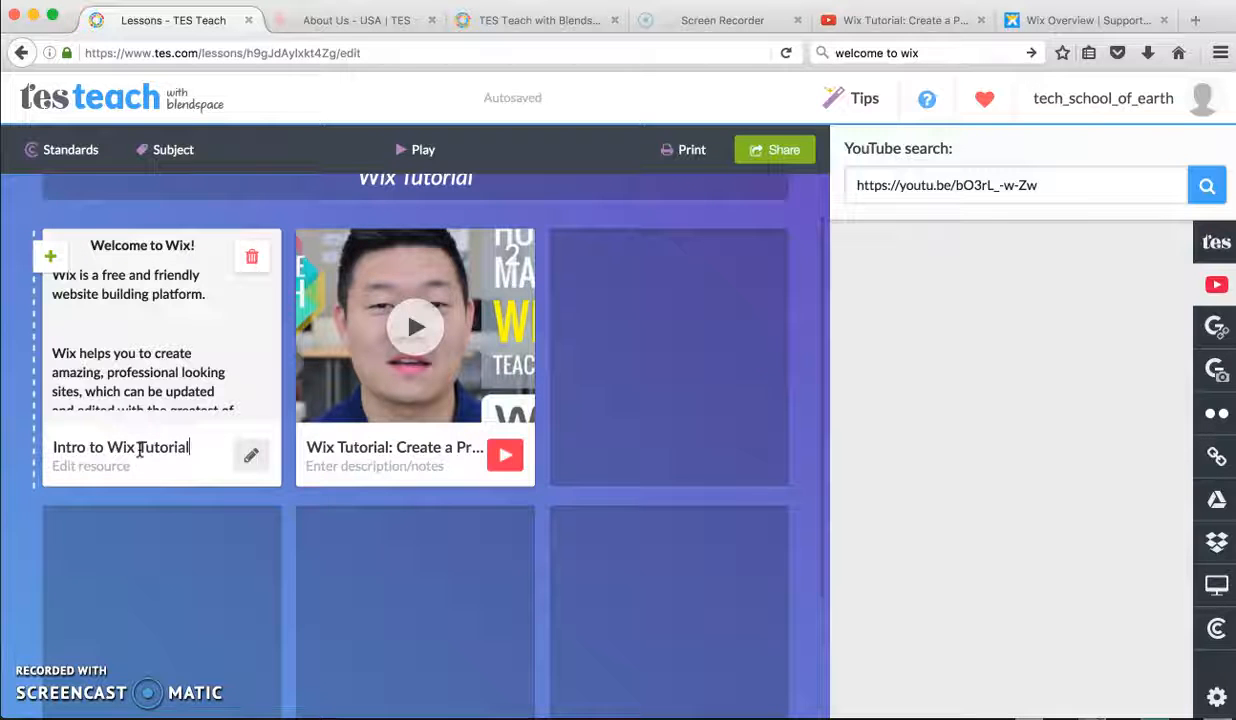
key("Return")
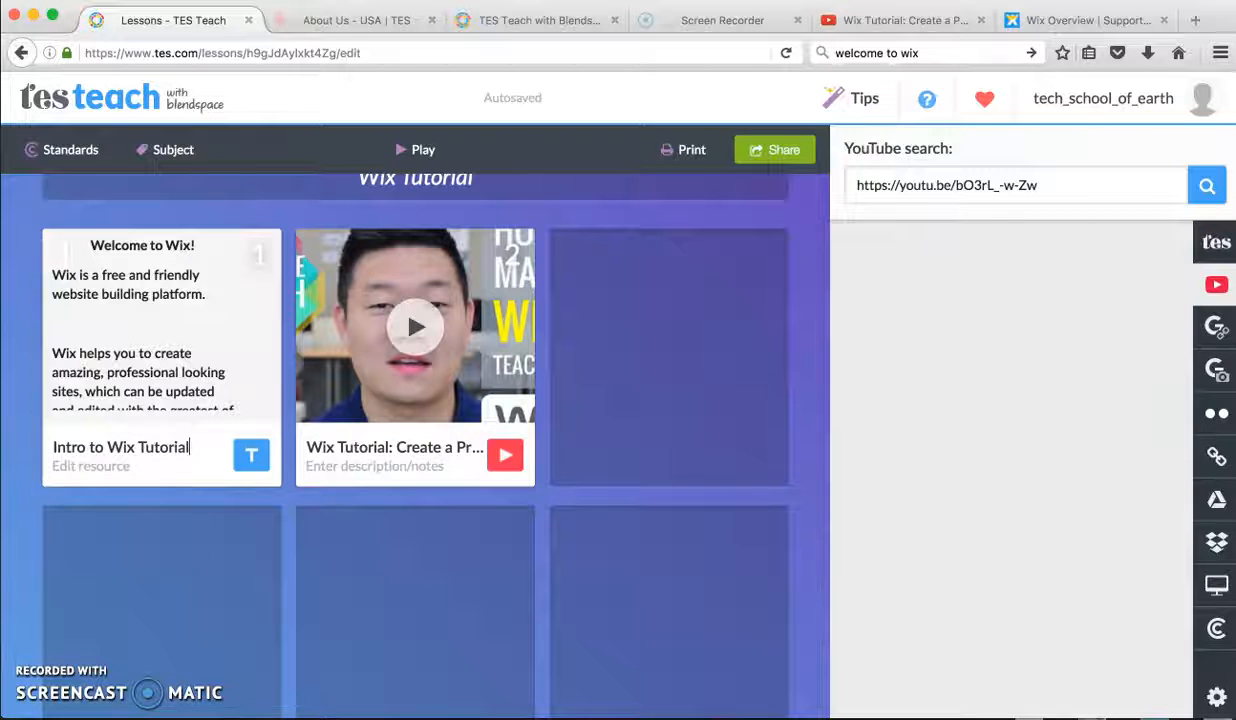
Step: Add a quiz to the third tile with the question "Is wix a free program to use?"
mouse_move(600, 480)
left_click(722, 440)
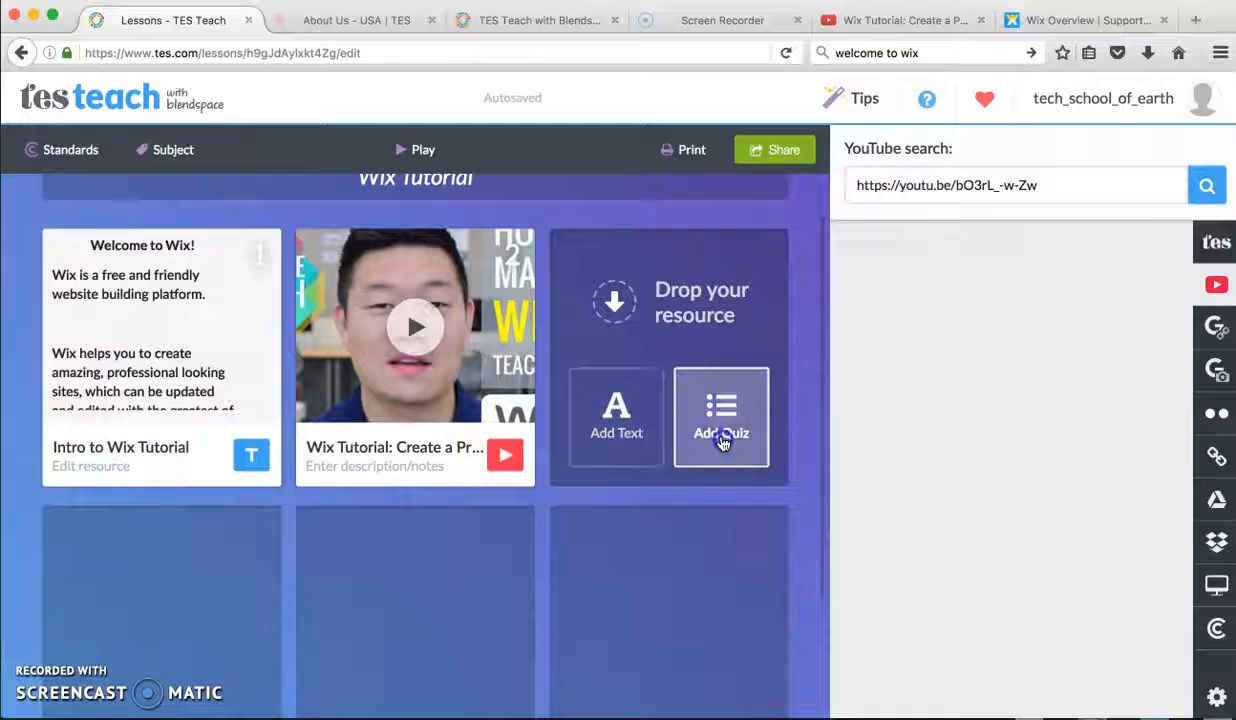
left_click(455, 200)
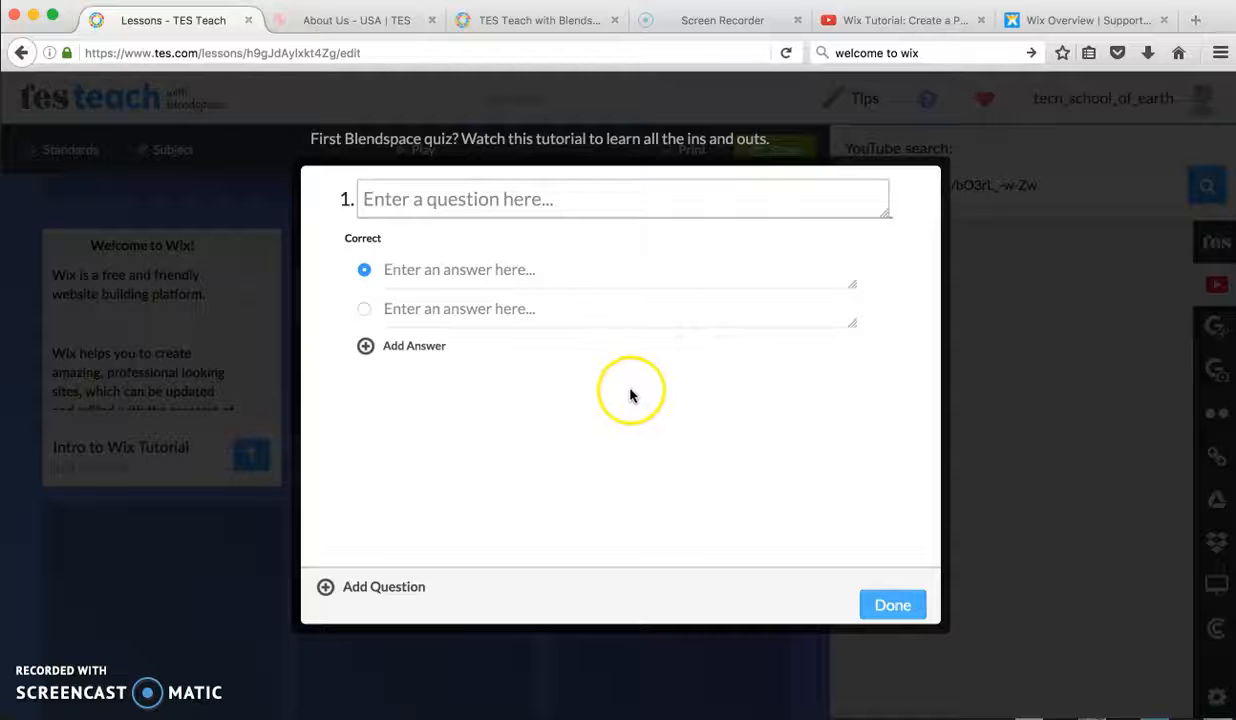
left_click(519, 204)
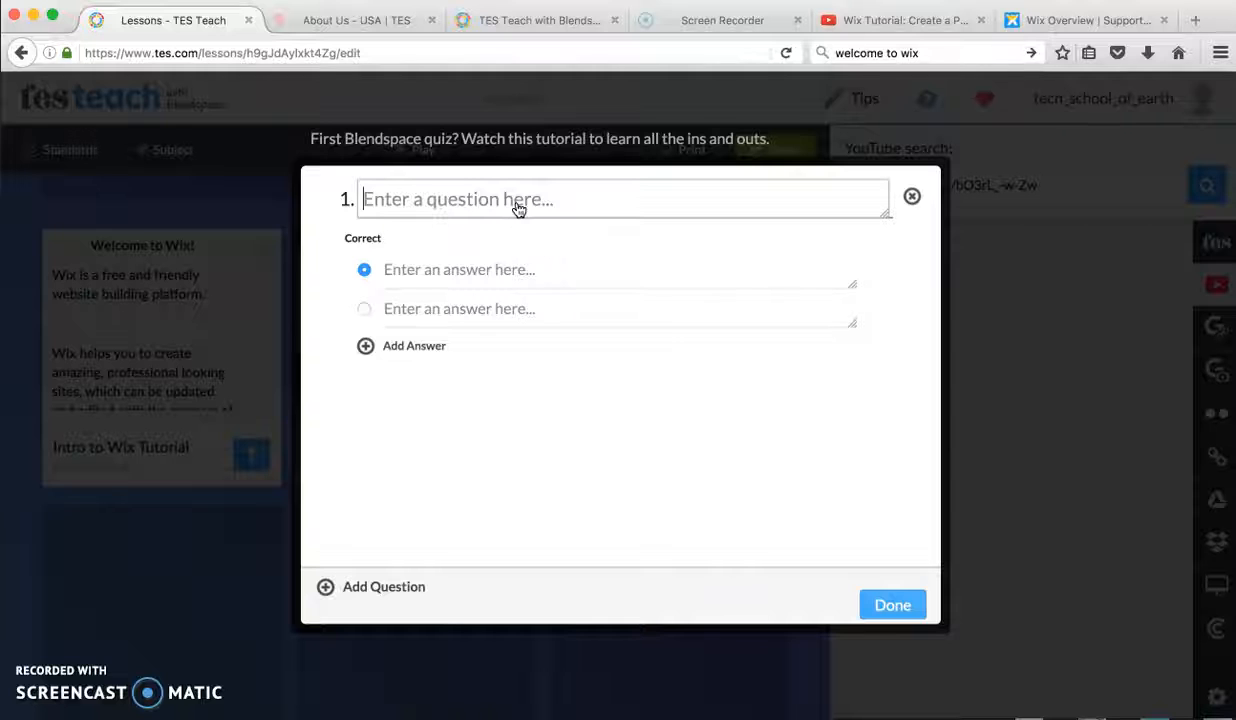
type("Is")
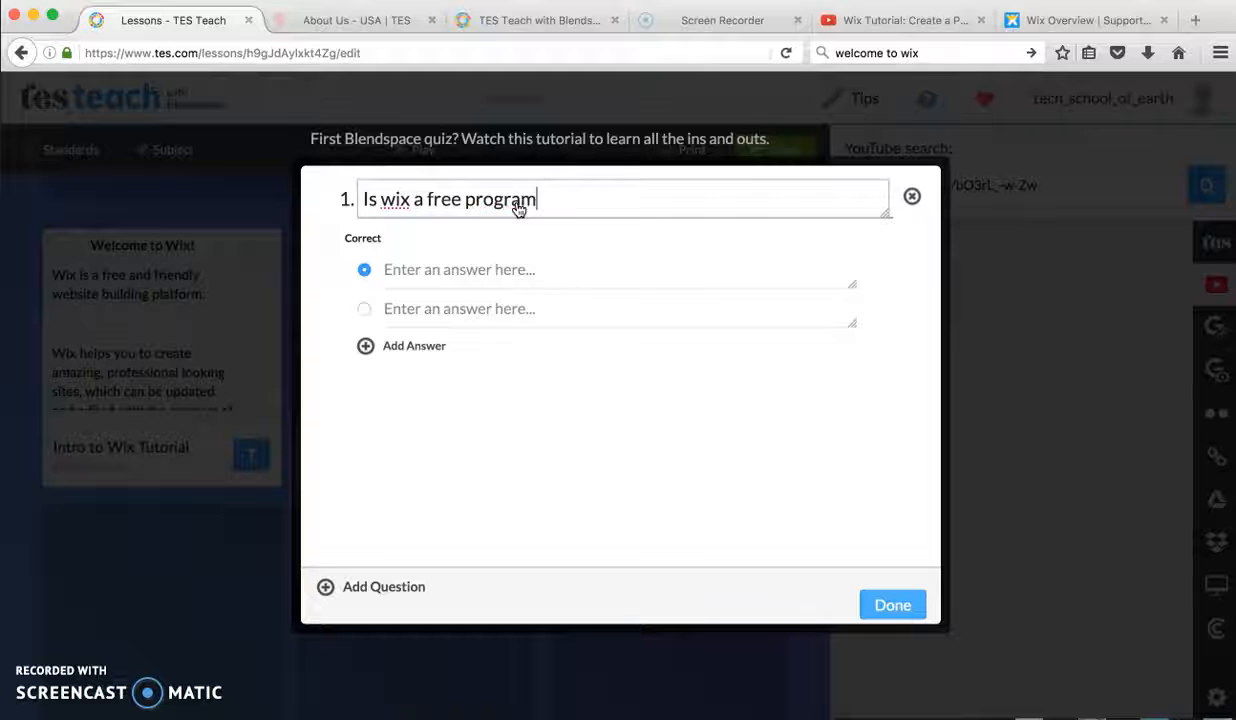
type("wix a free program to use?")
key("Tab")
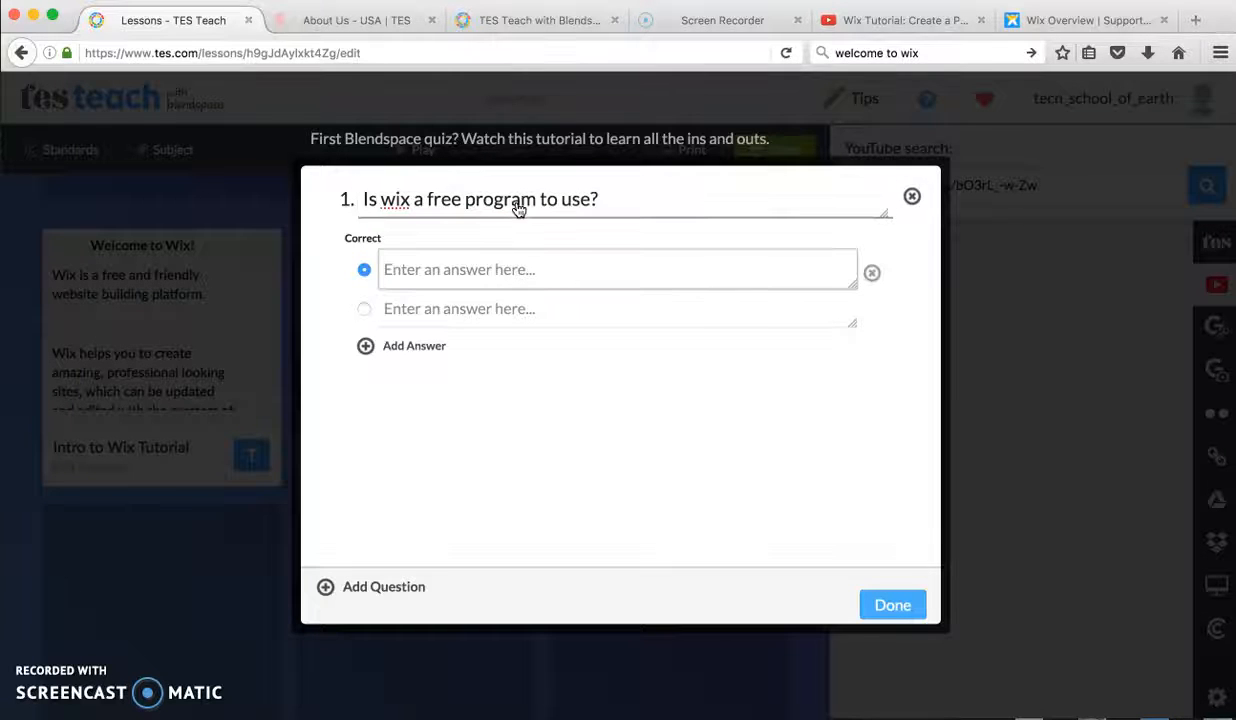
Step: Enter "yes" as the correct answer and "no" as the other answer, and finish the quiz
type("yes")
left_click(474, 312)
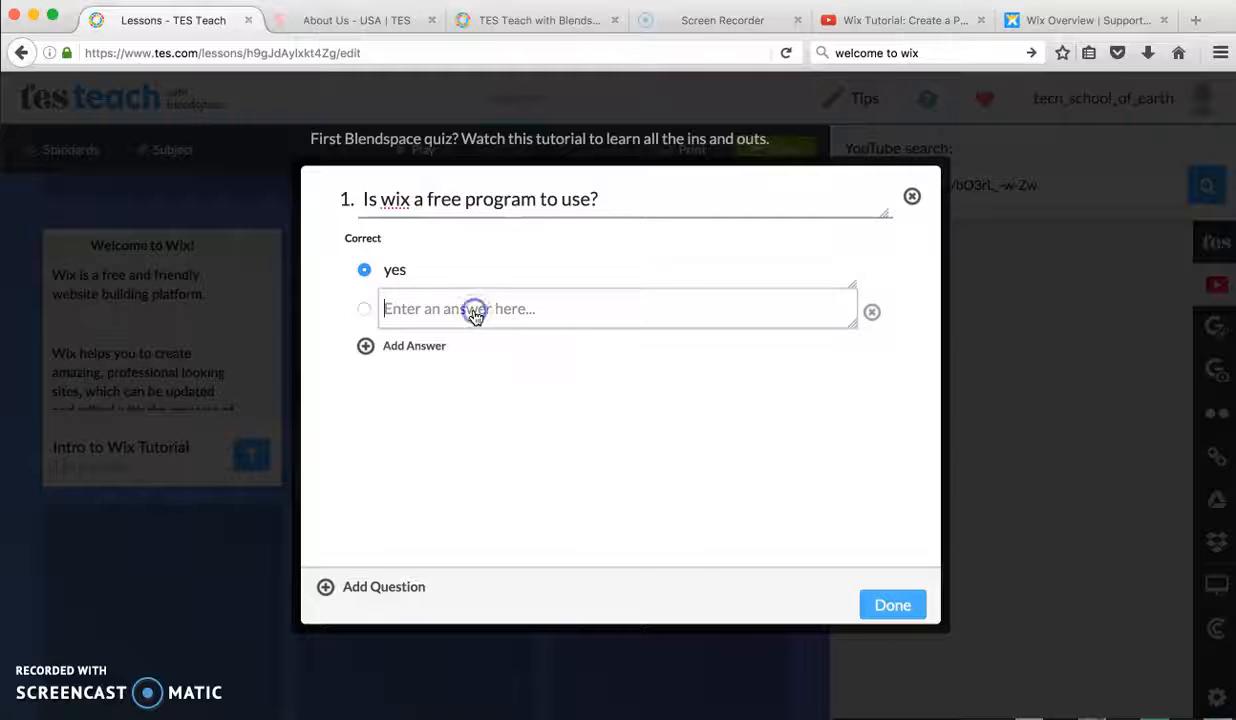
type("no")
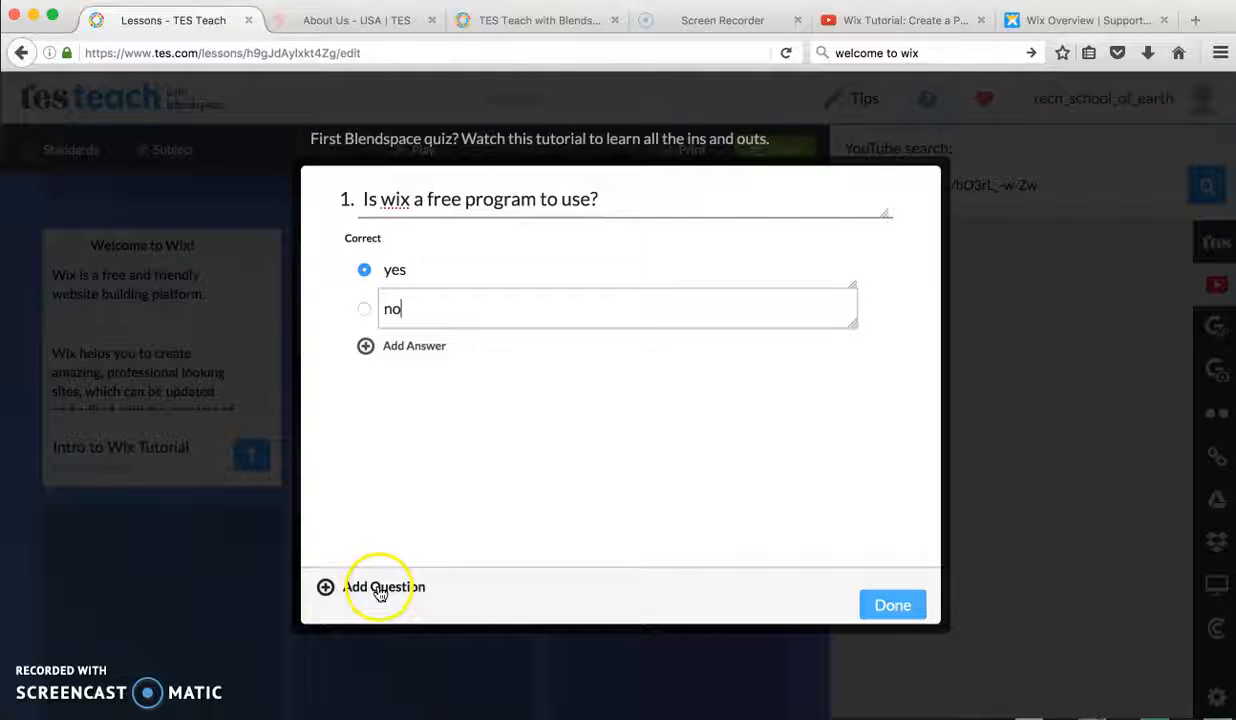
left_click(888, 602)
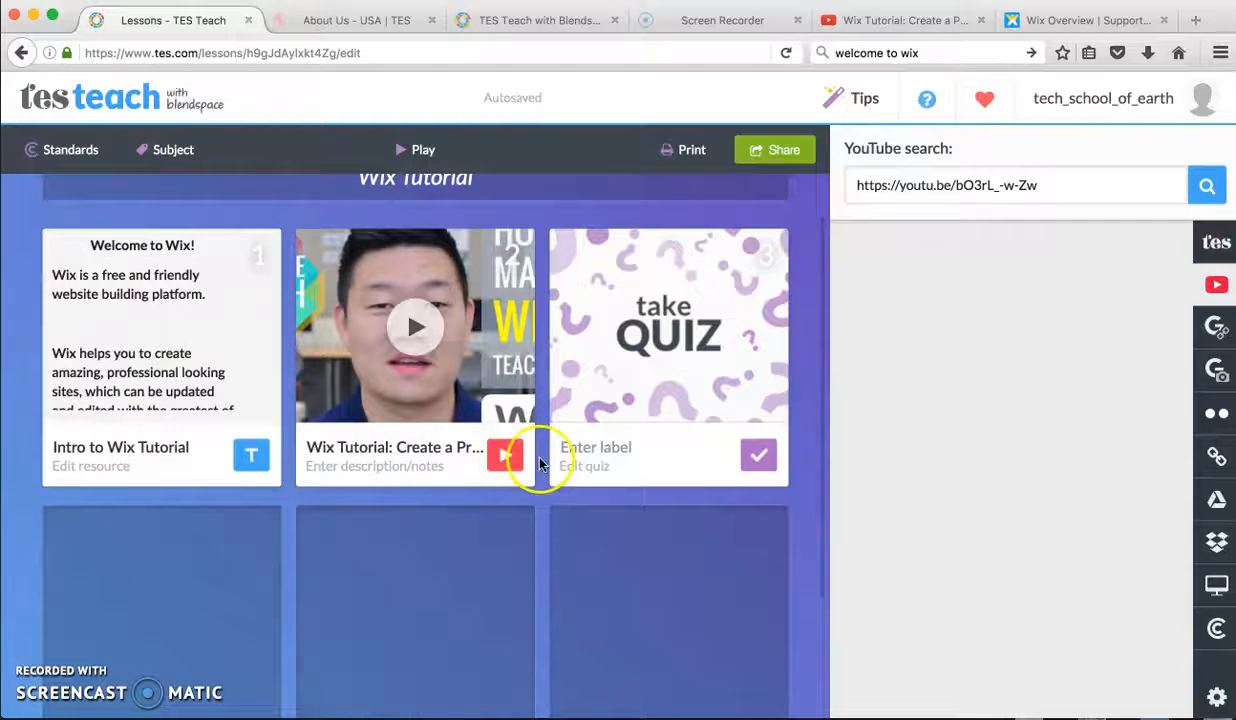
Step: Show the Common Core standards search and look at the subjects it offers
left_click(506, 384)
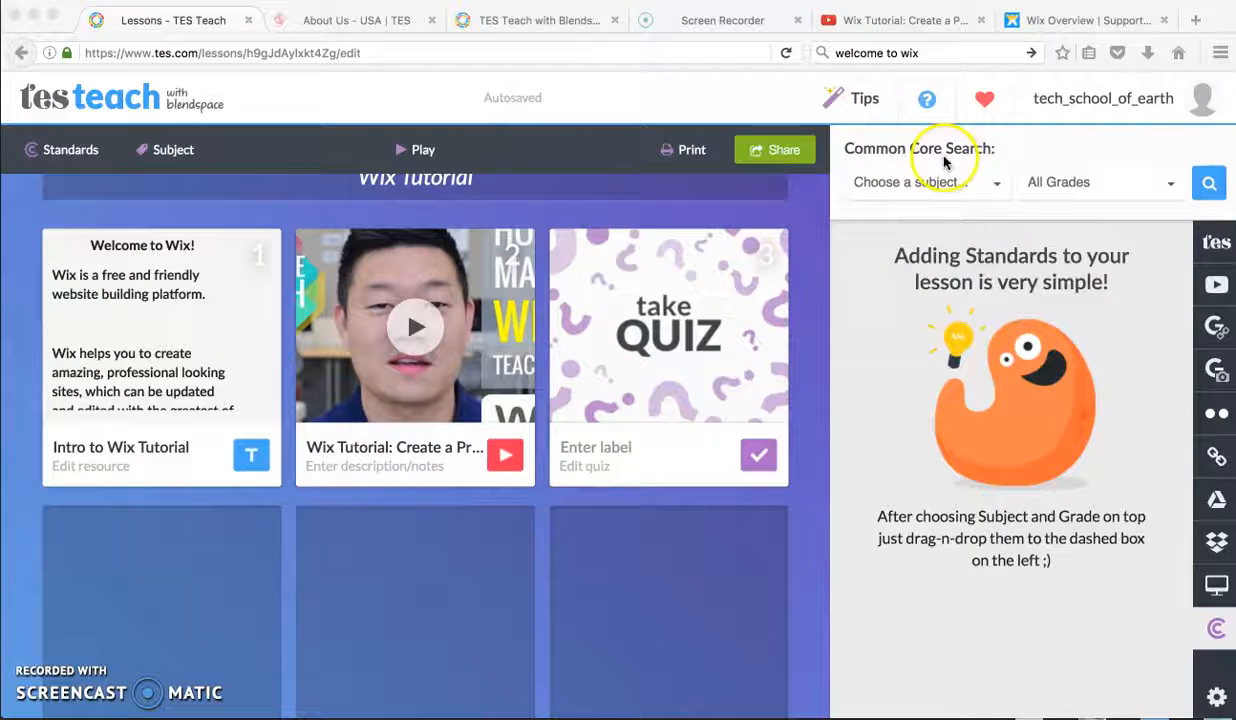
left_click(996, 184)
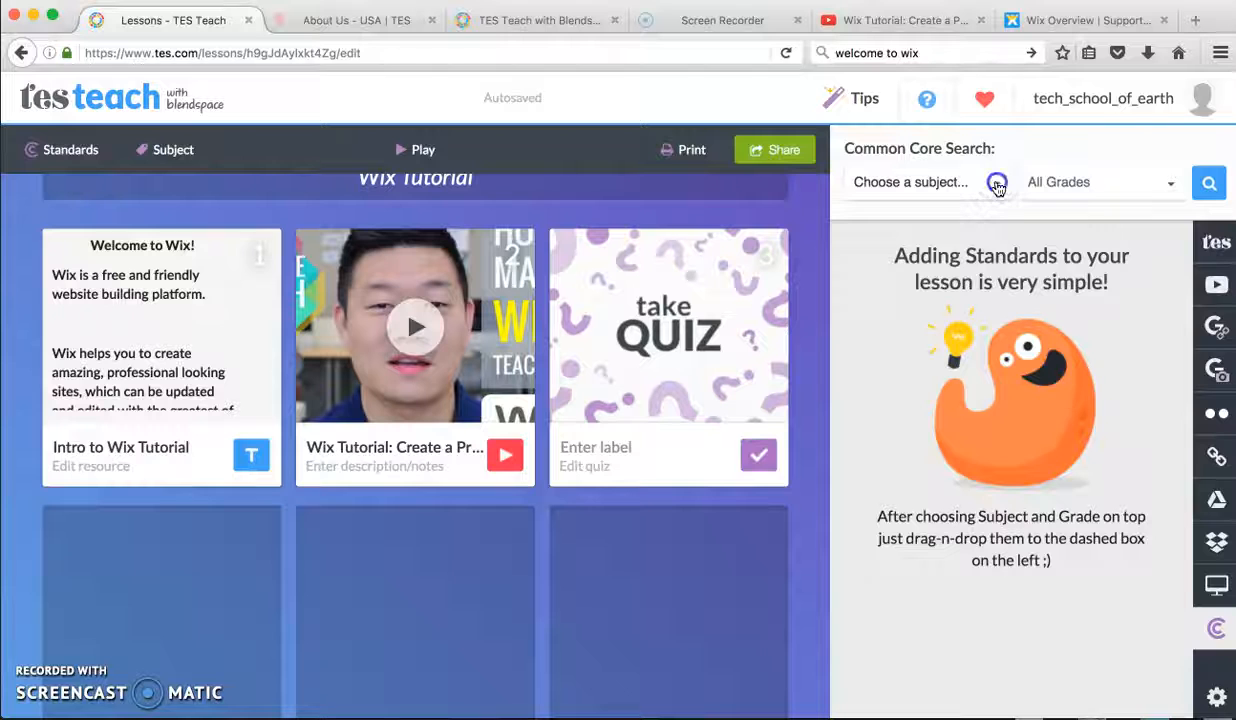
left_click(997, 184)
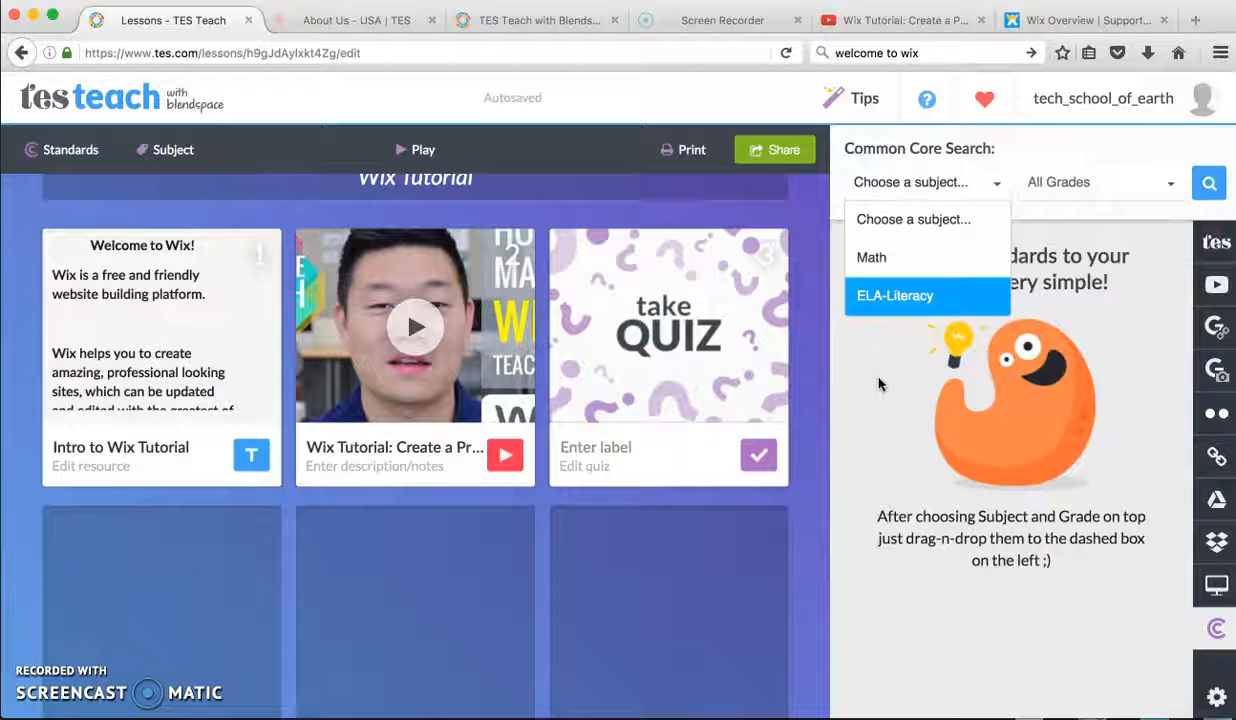
left_click(592, 170)
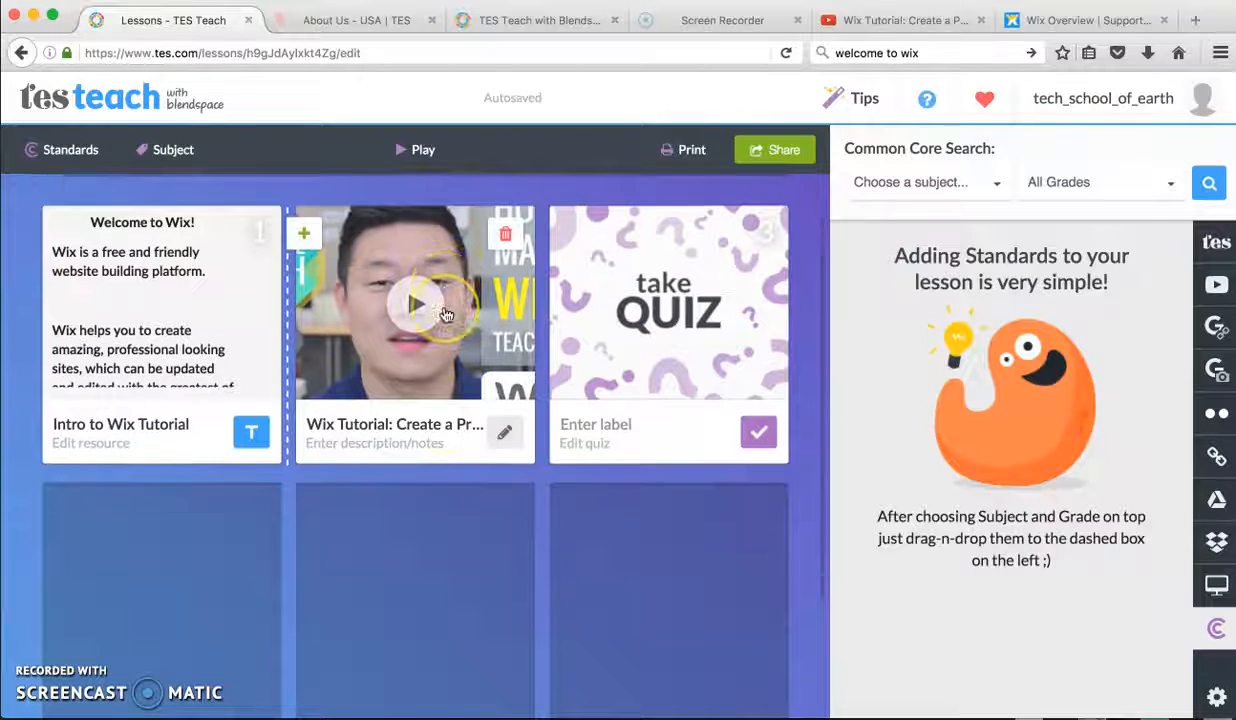
Step: Examine the options for sharing the lesson, including embedding it on the web, and return to the lesson
scroll(440, 320, "down", 3)
scroll(446, 315, "up", 3)
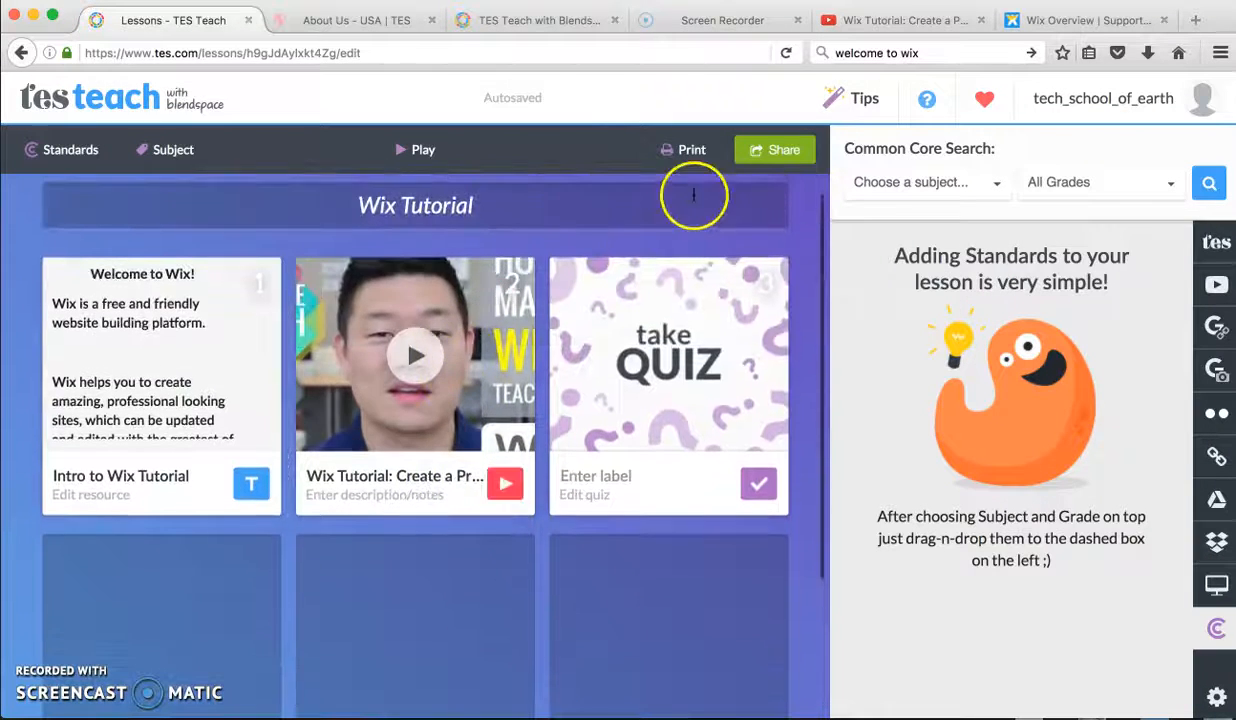
left_click(782, 152)
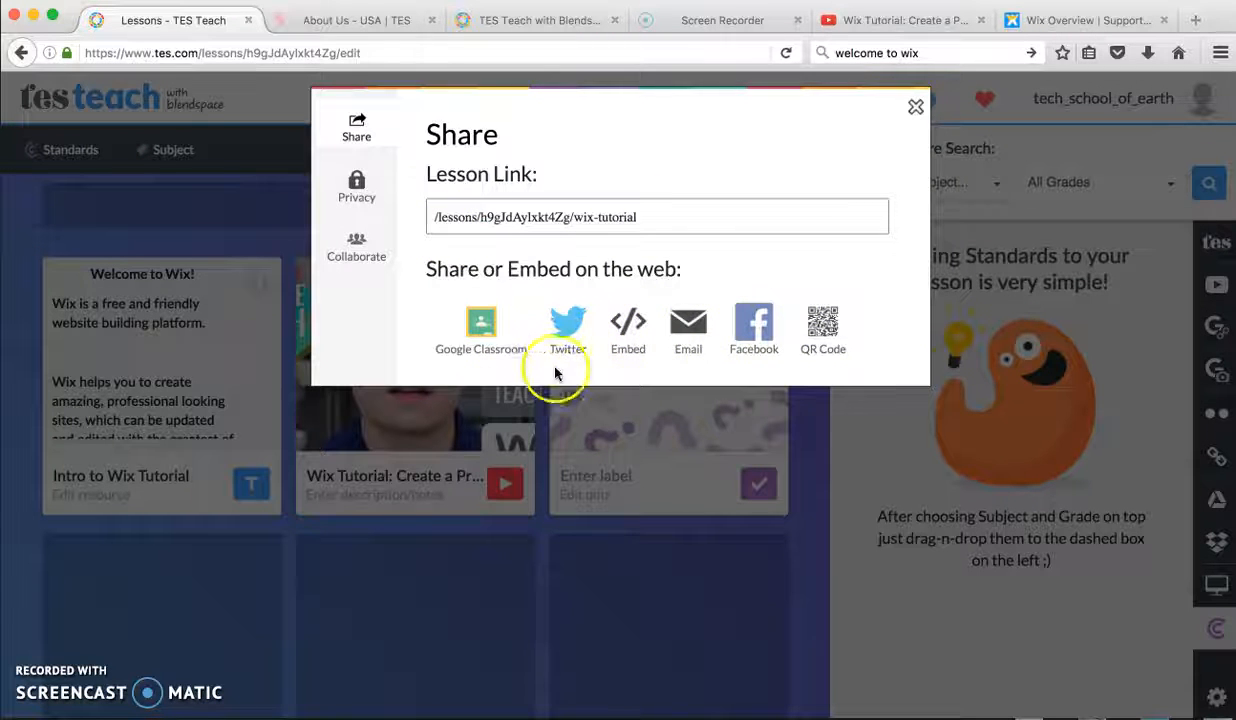
left_click(631, 338)
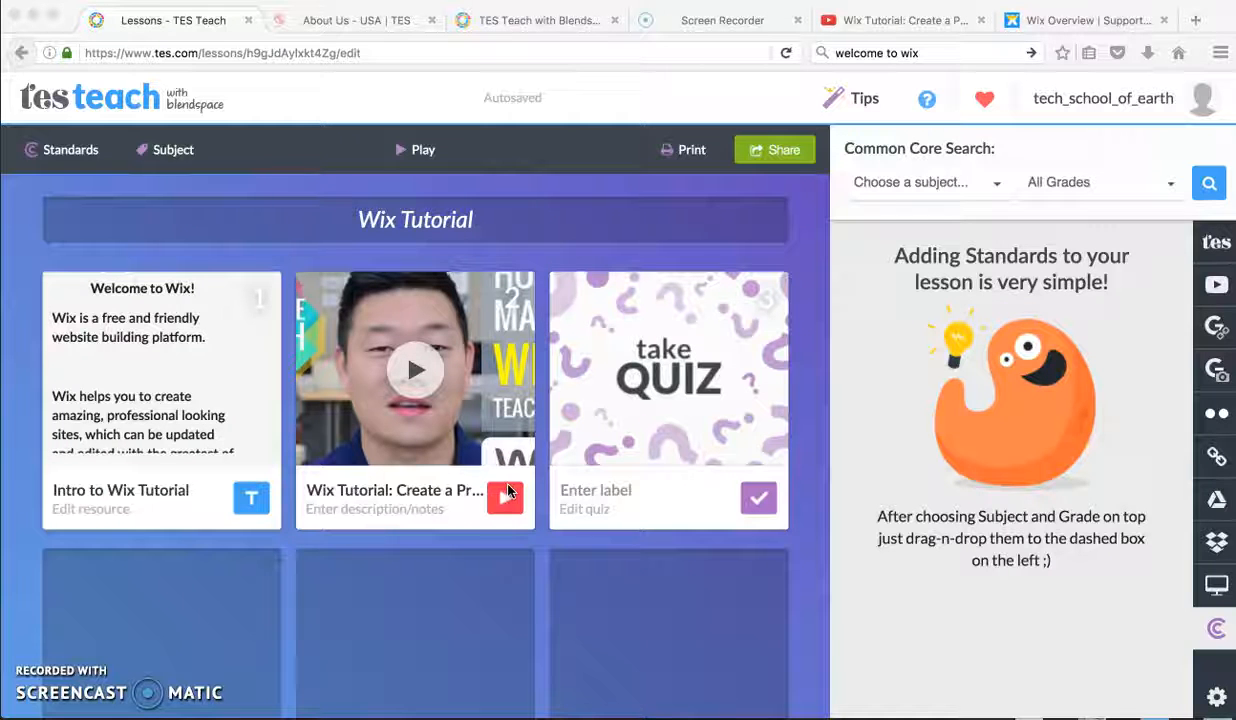
left_click(462, 584)
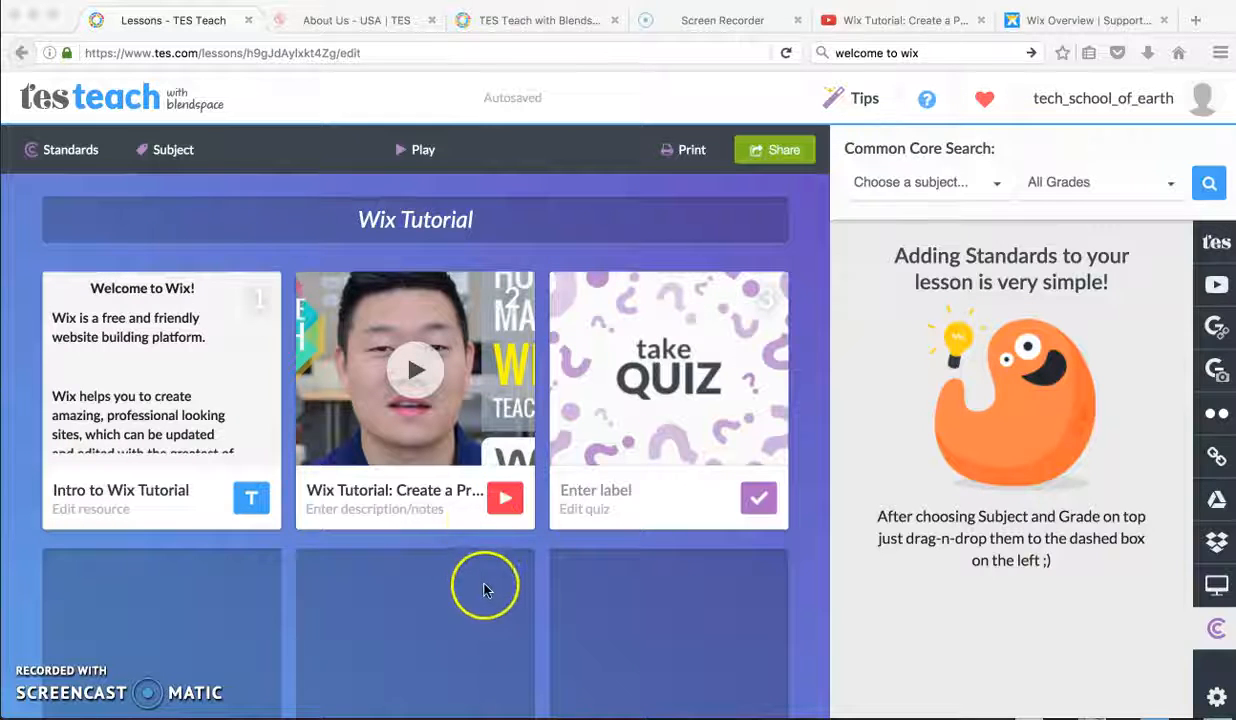